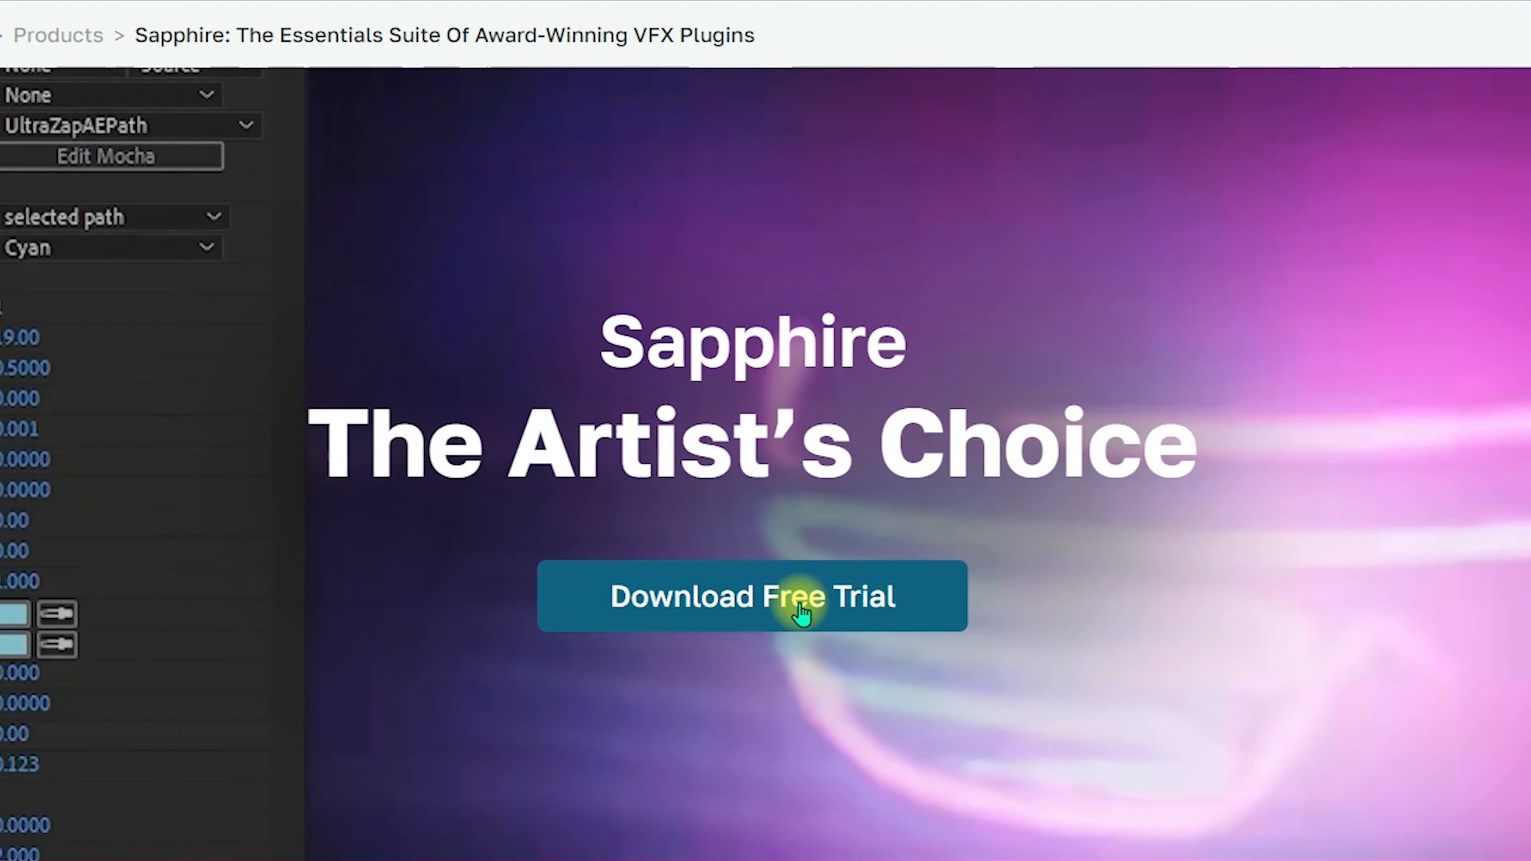
- Review the Sapphire product page and its pricing, and download the free trial
scroll(1089, 609, "down", 8)
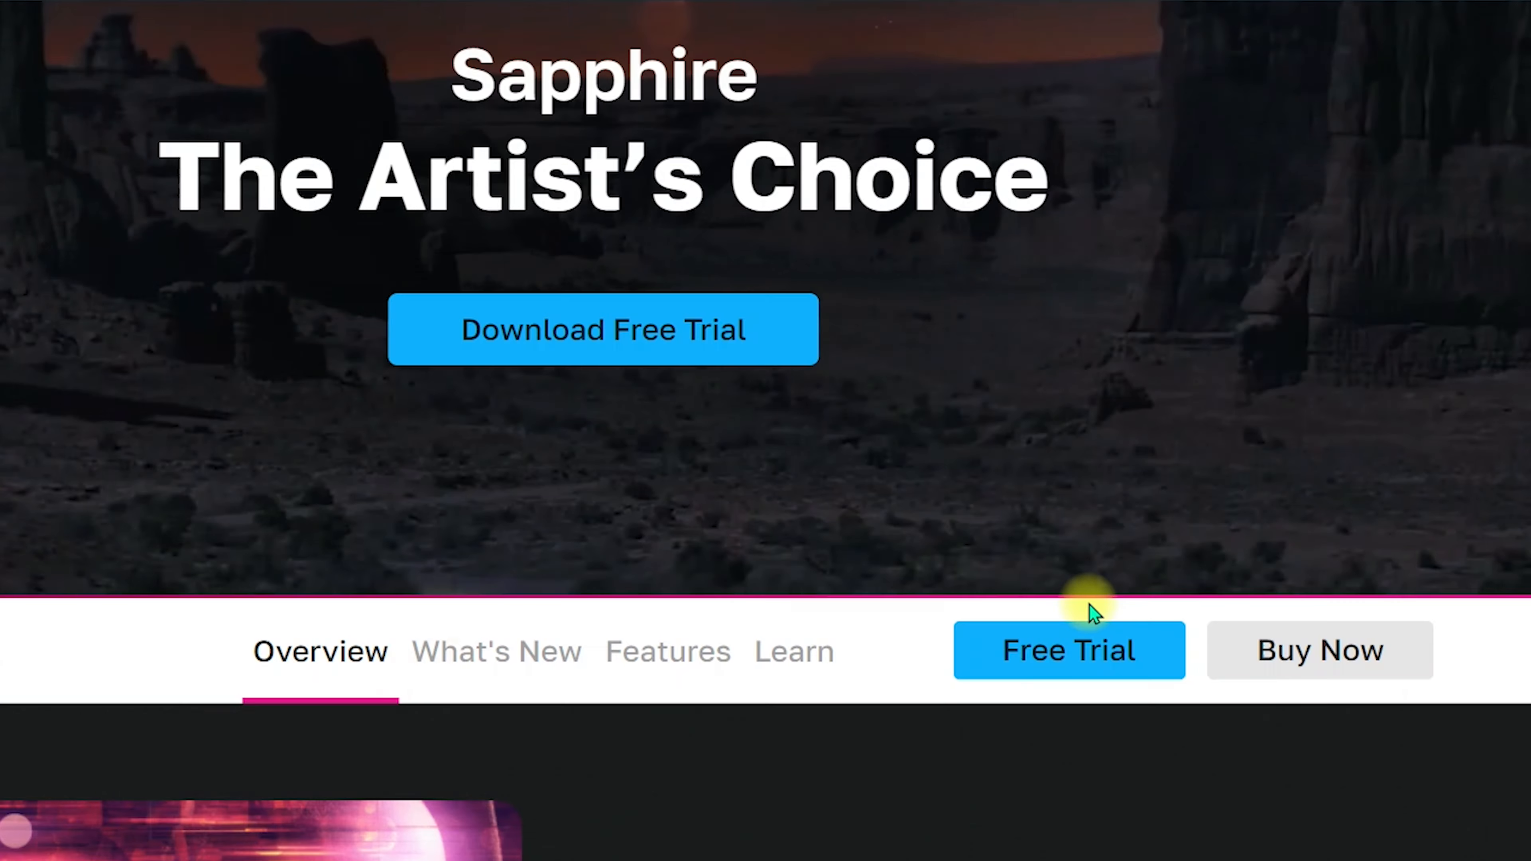
scroll(1089, 602, "up", 4)
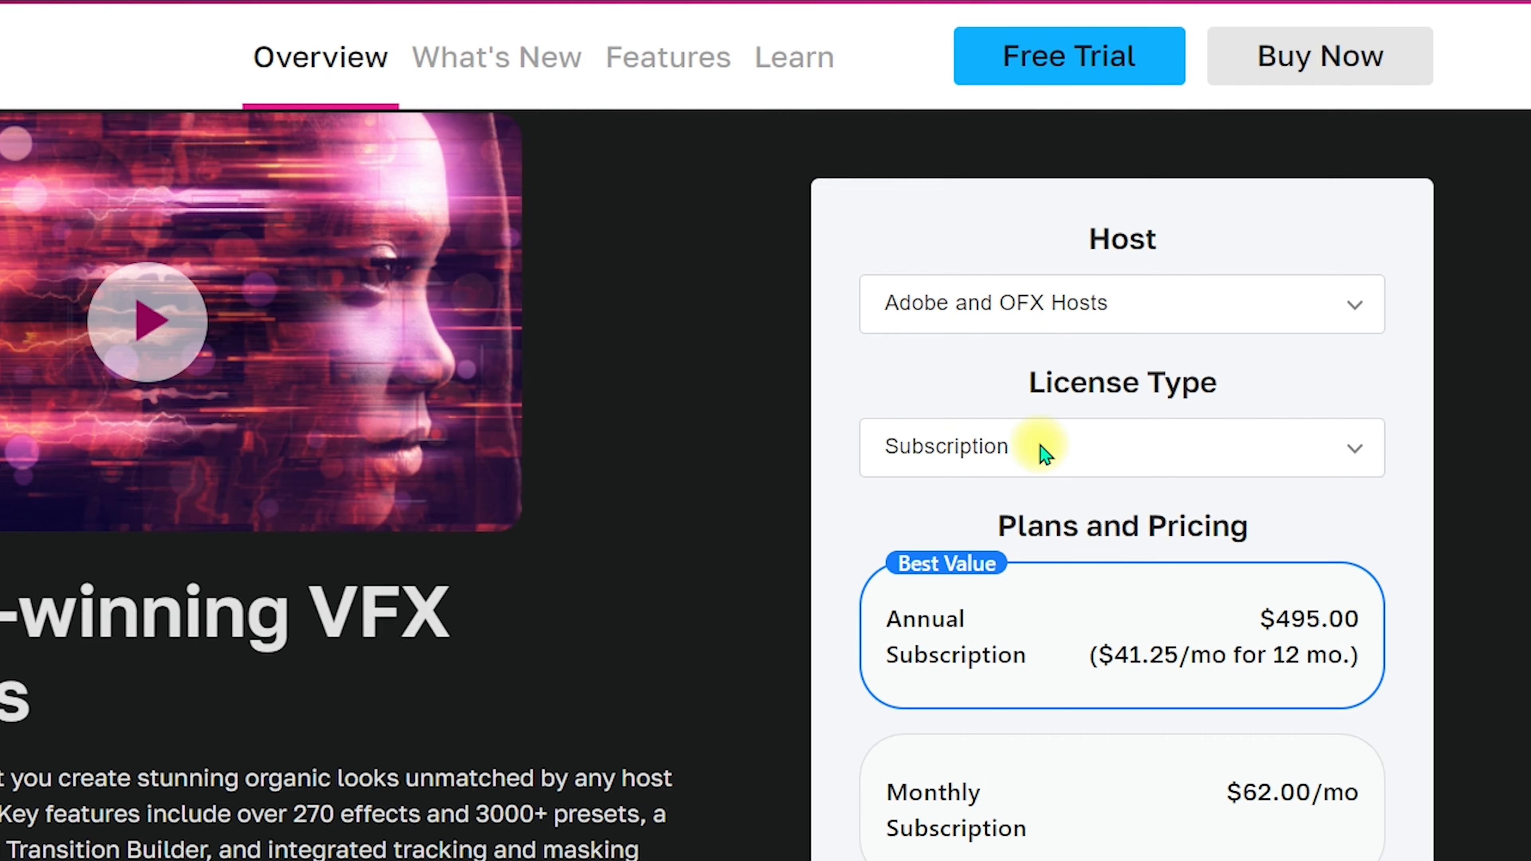
scroll(1045, 453, "down", 1)
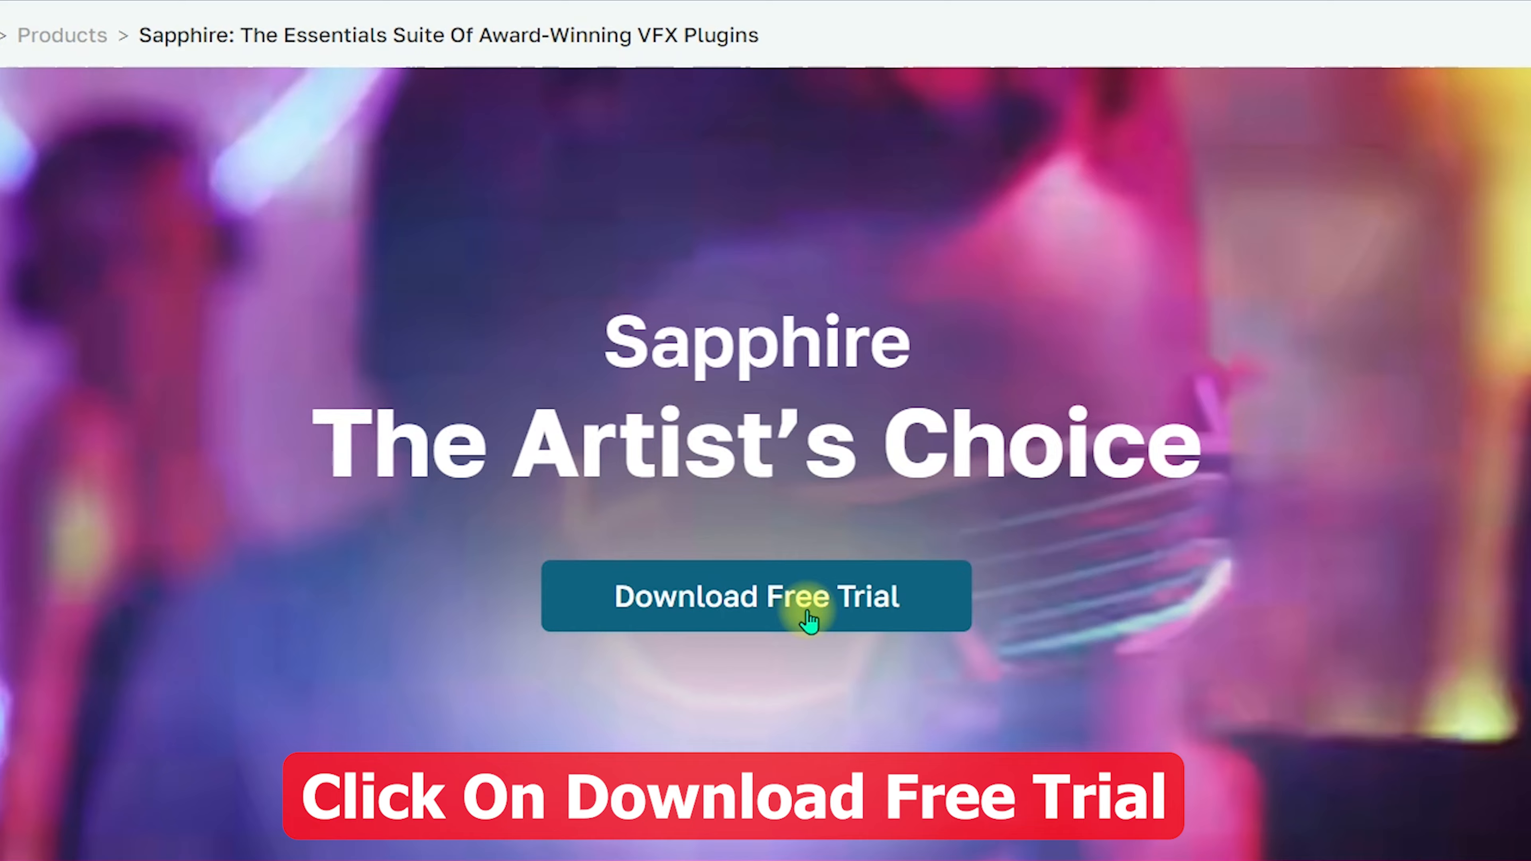
left_click(807, 612)
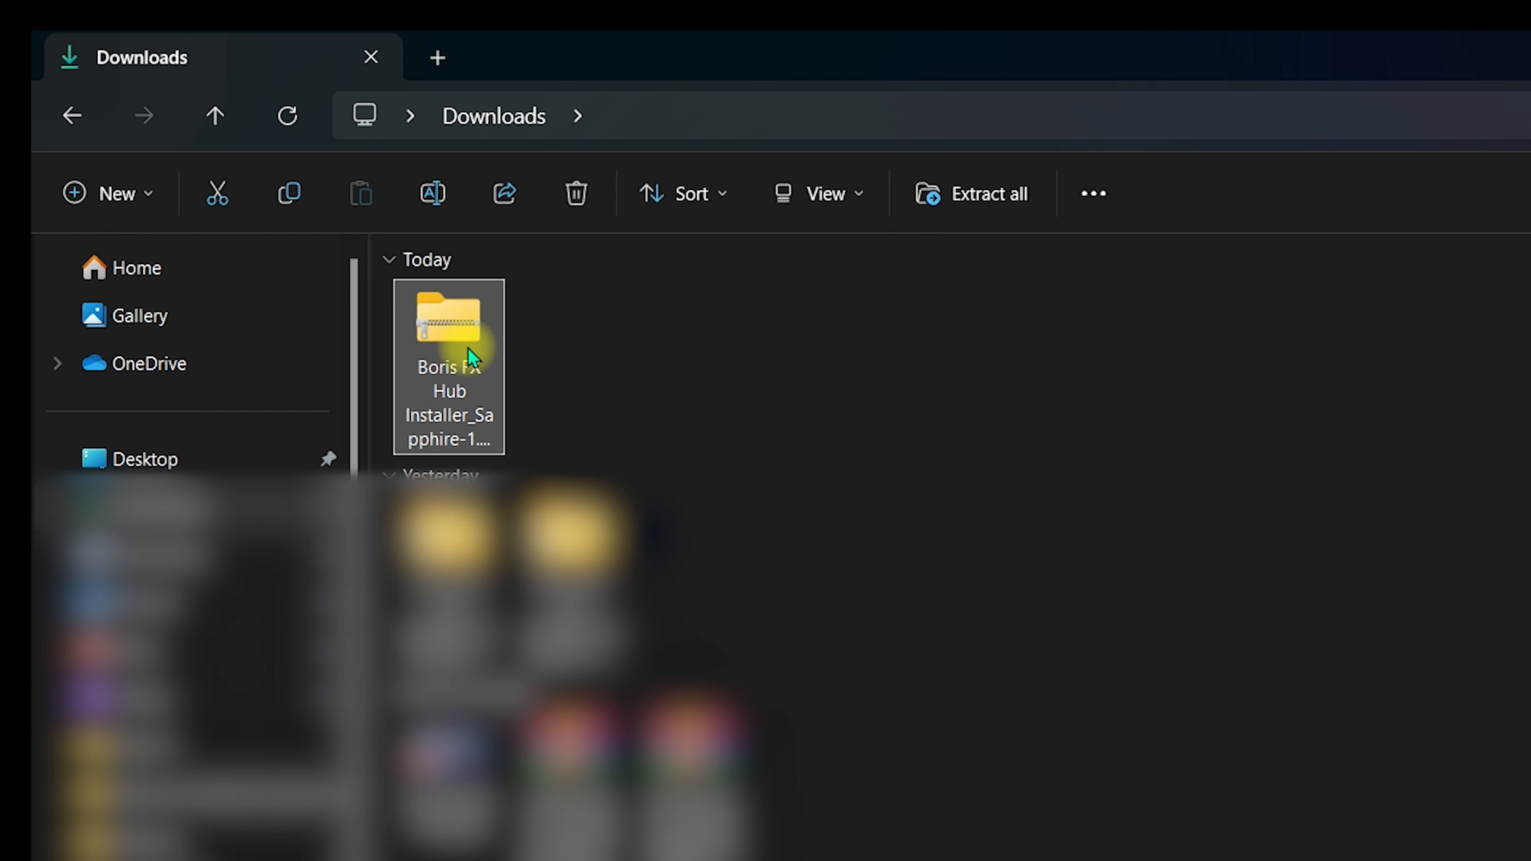
- Extract the Boris FX Hub Installer_Sapphire archive from the Downloads folder to the Desktop using WinRAR
right_click(462, 342)
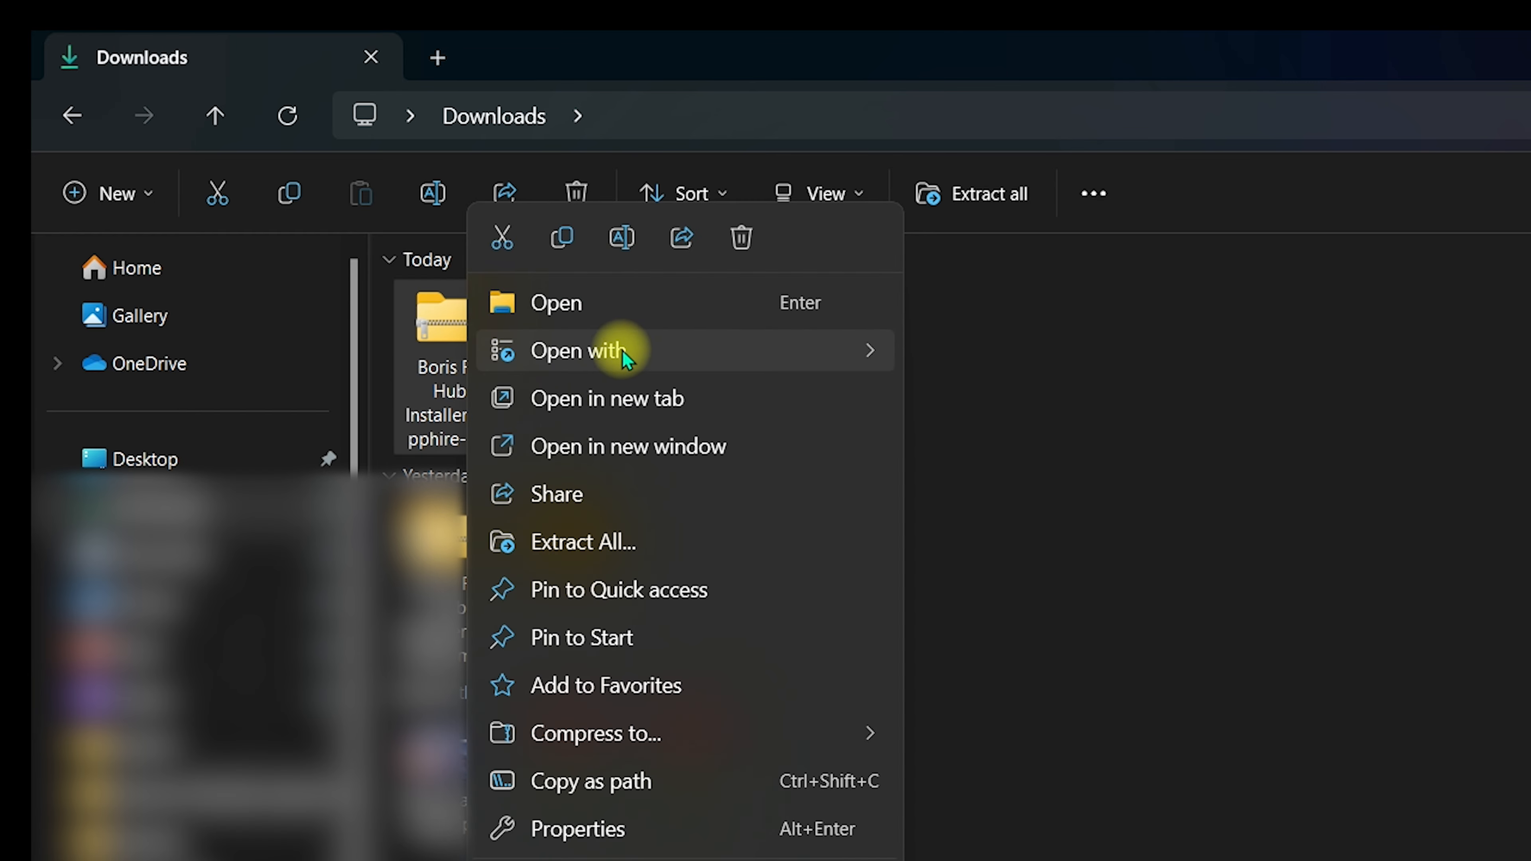
mouse_move(632, 349)
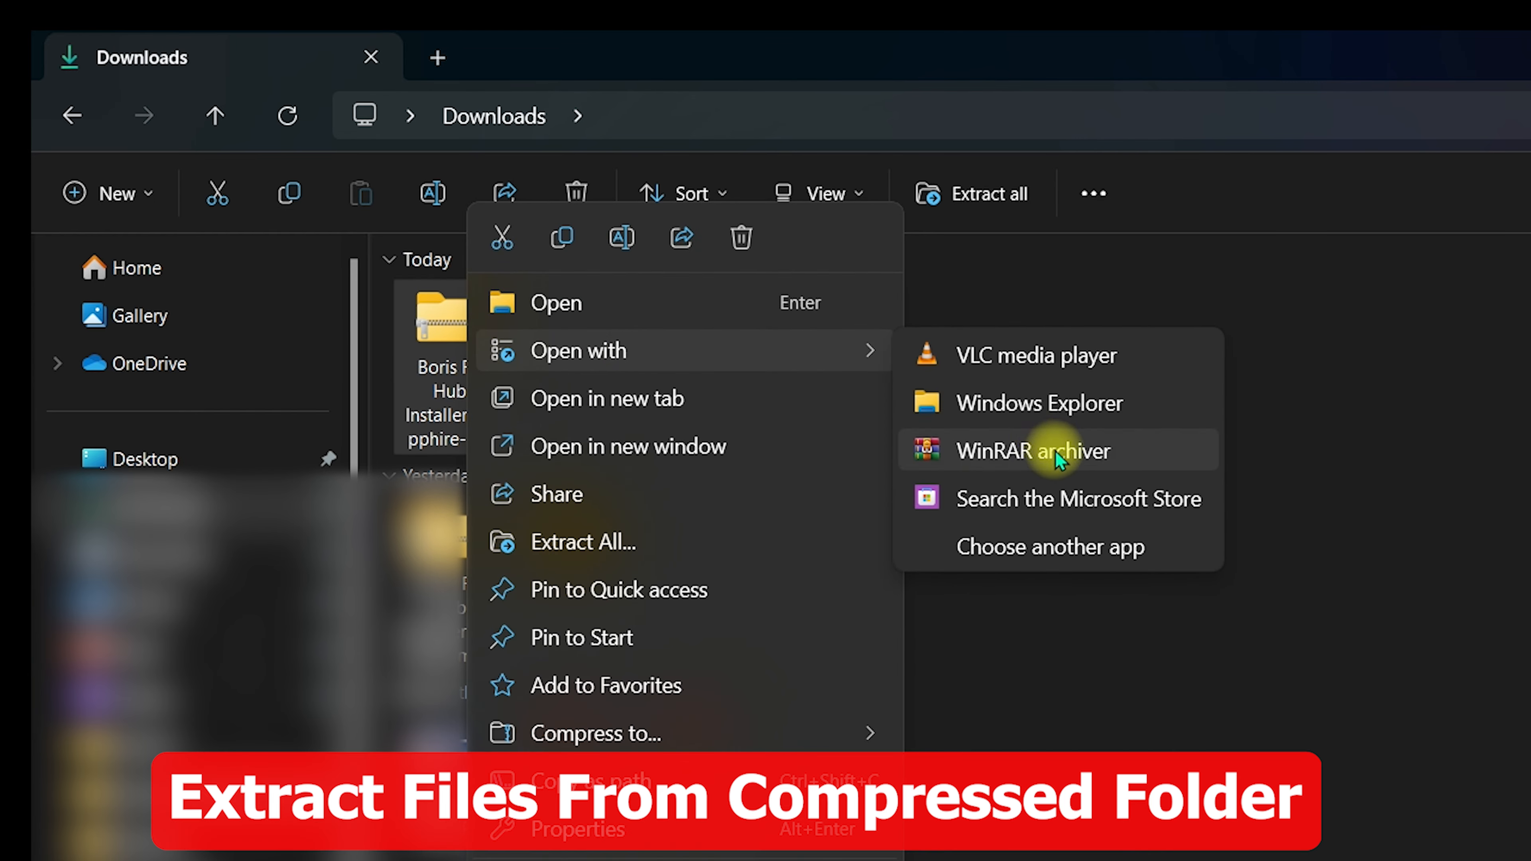
left_click(1040, 451)
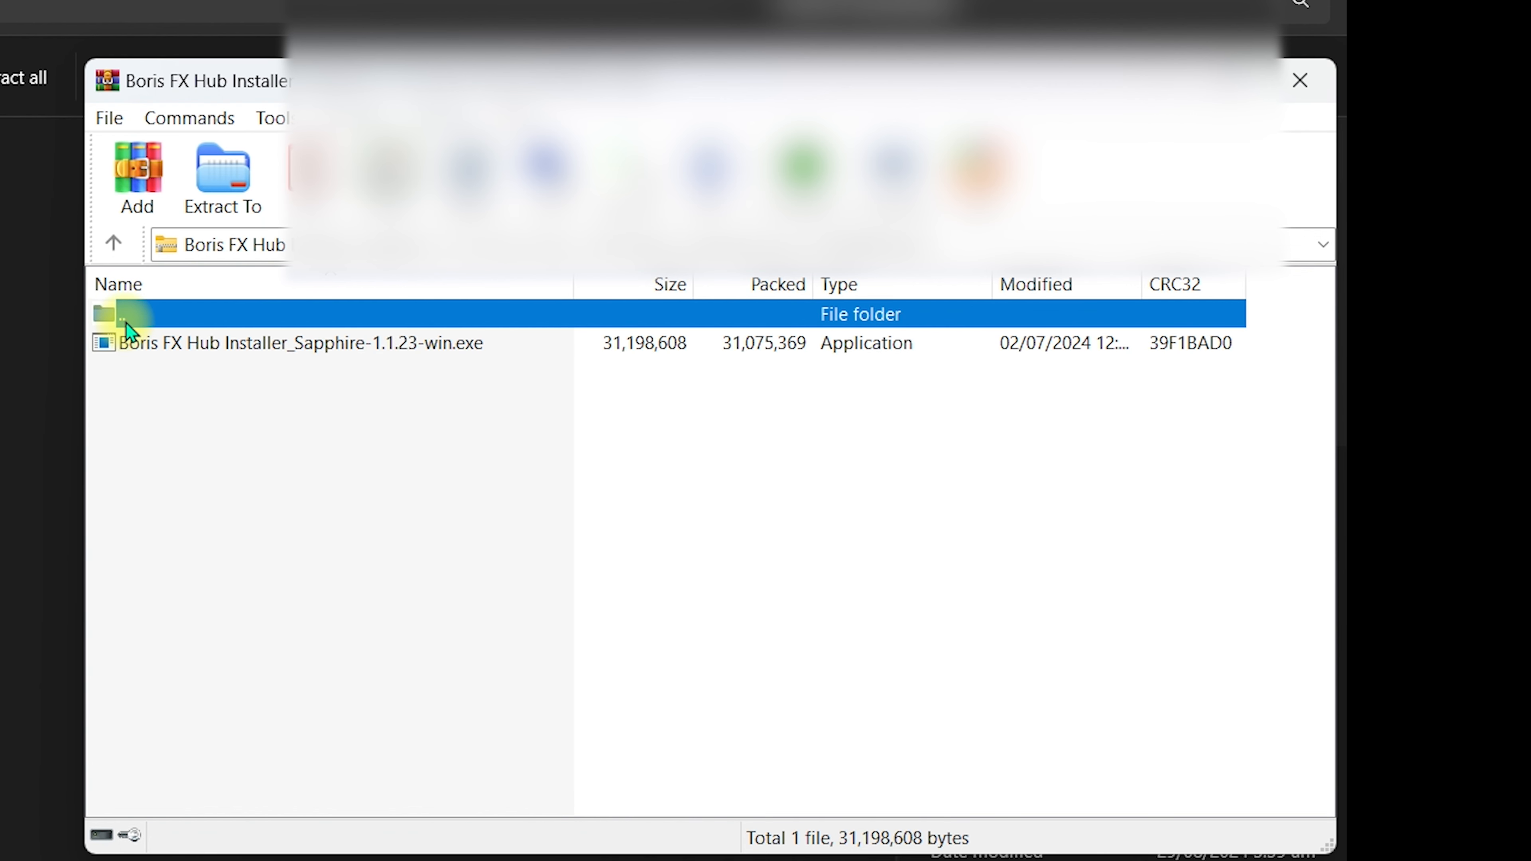
left_click(229, 199)
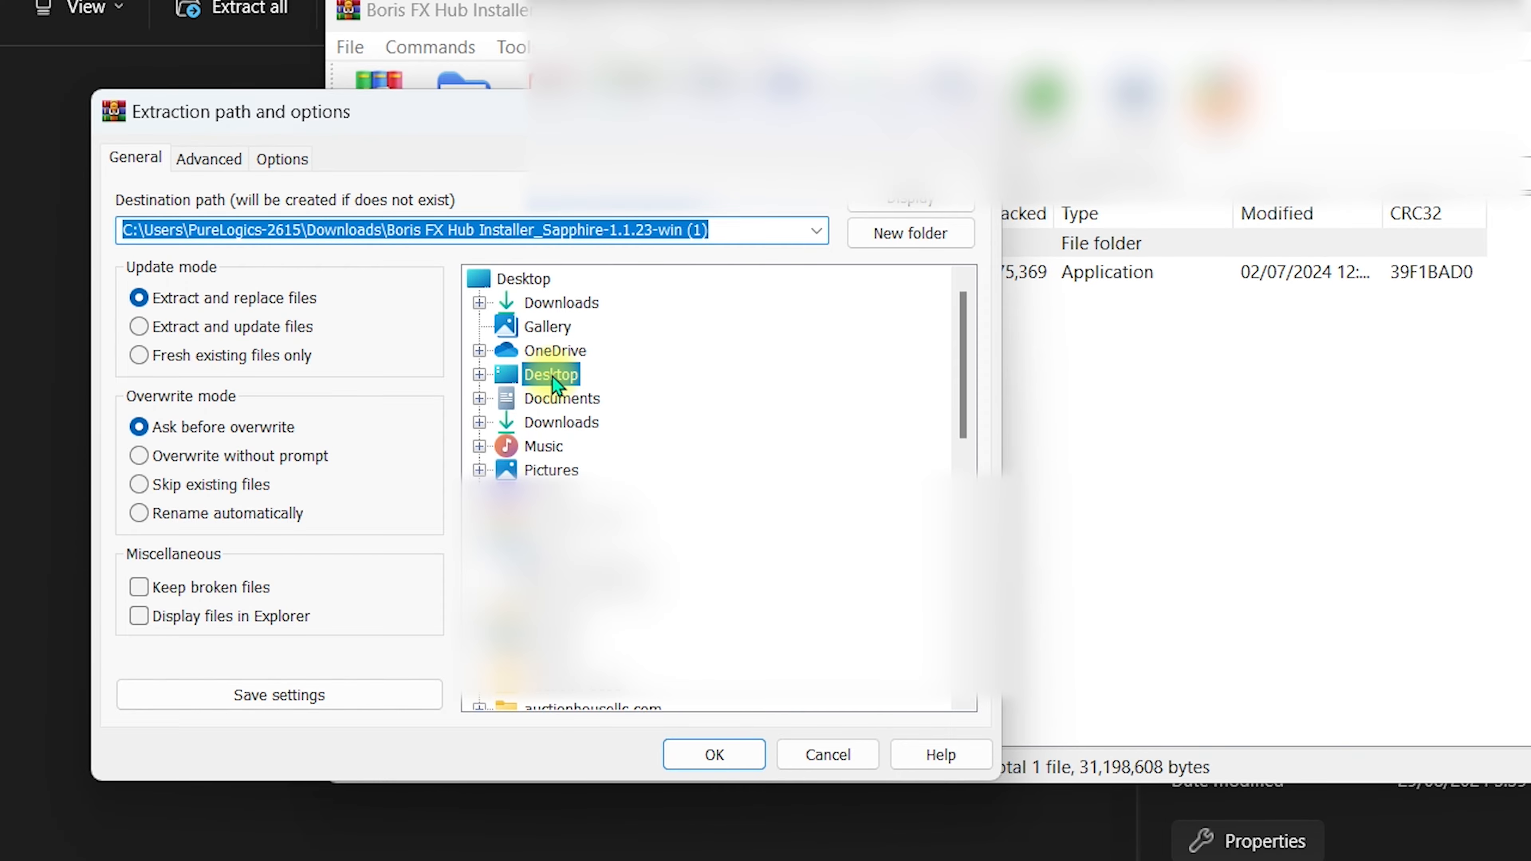
left_click(550, 375)
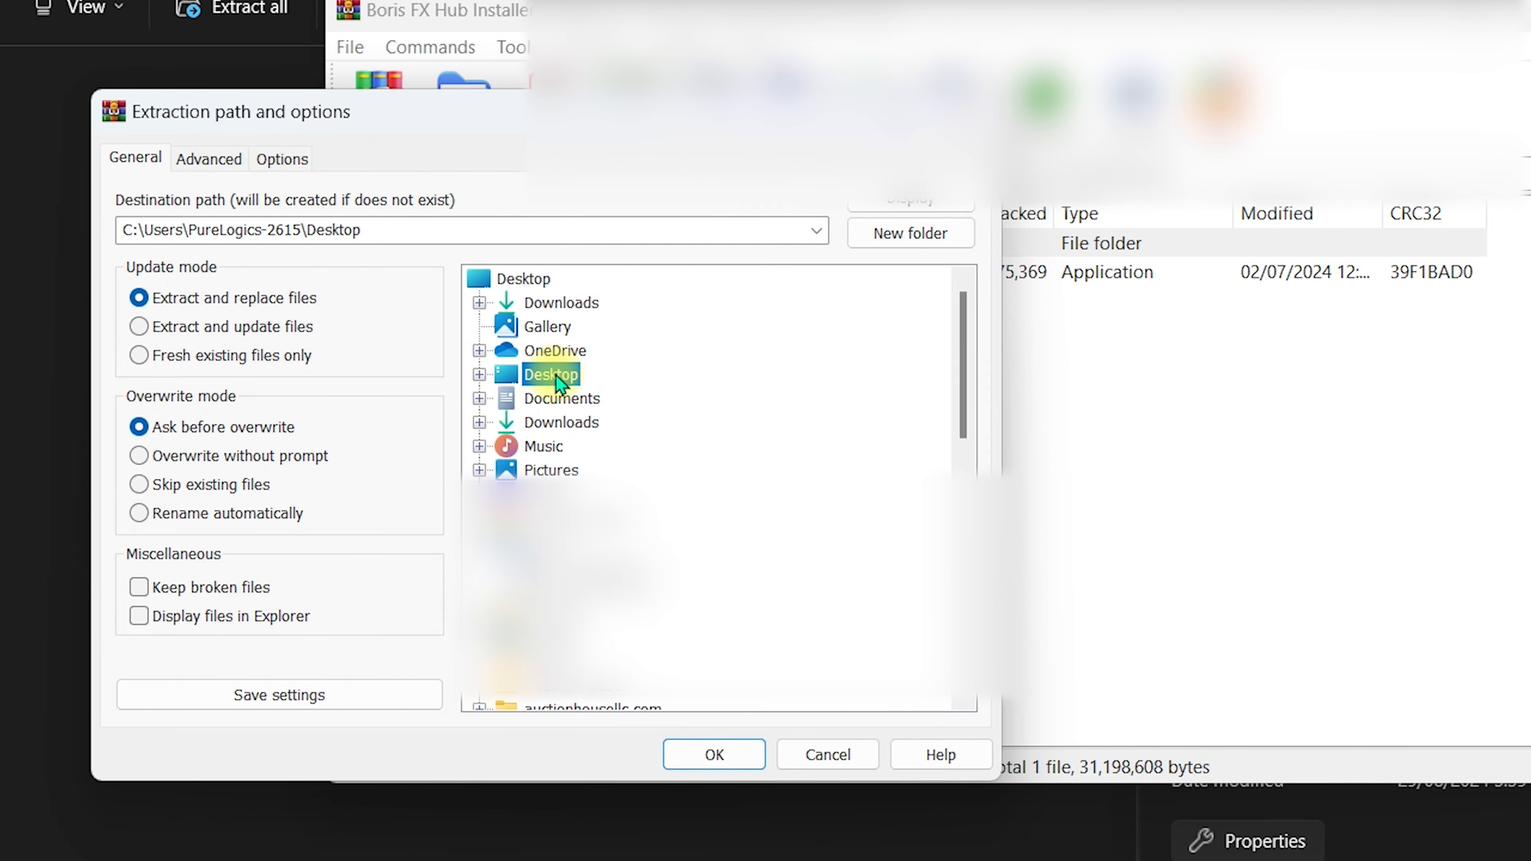
left_click(719, 763)
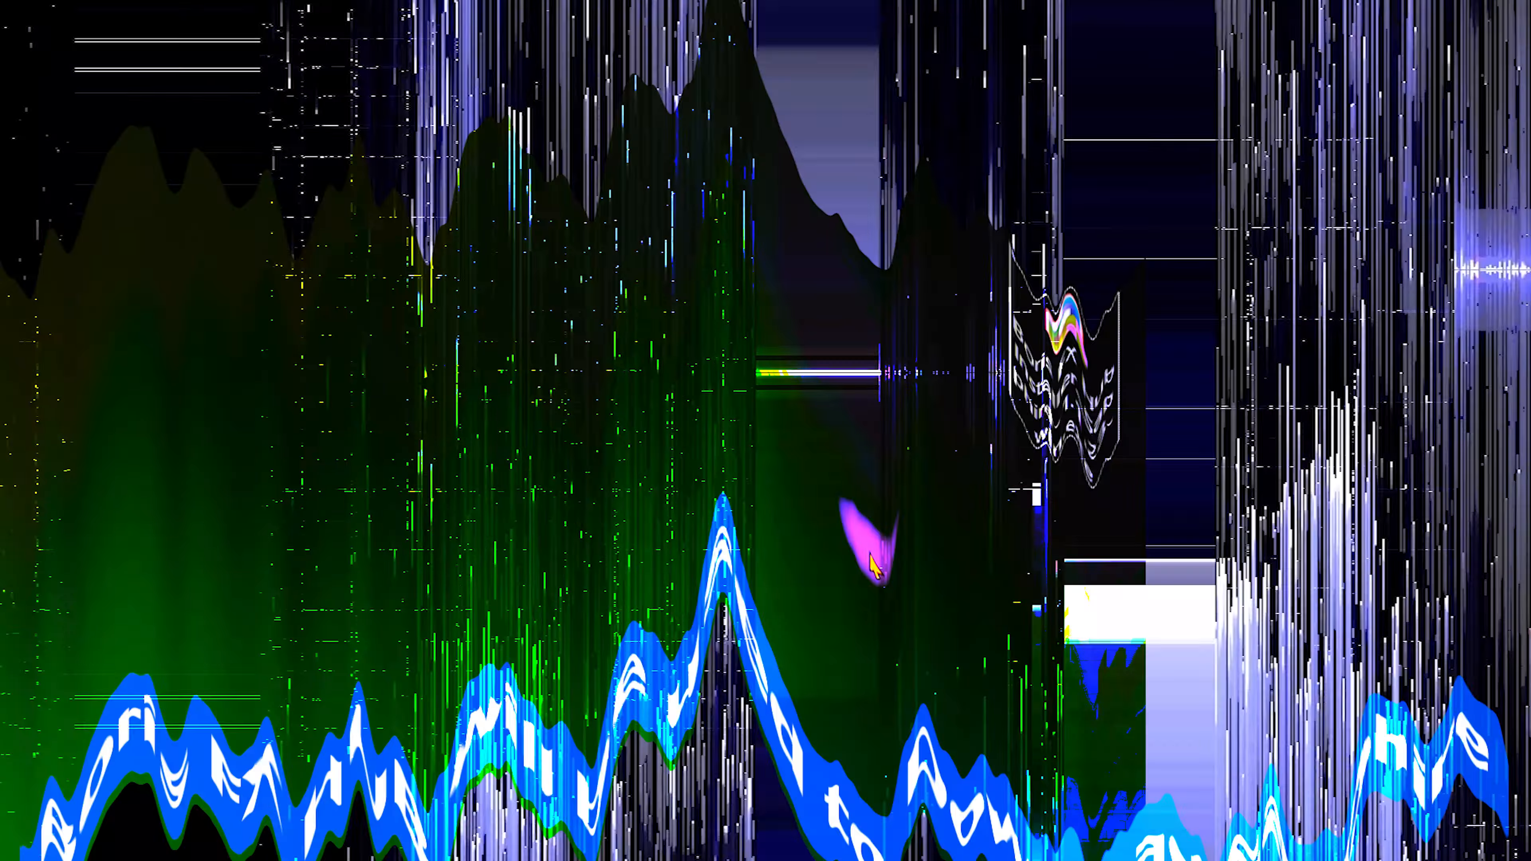
- Run the Boris FX Hub installer from the Desktop, agree to install the hub, and decline re-installing it
left_click(1052, 295)
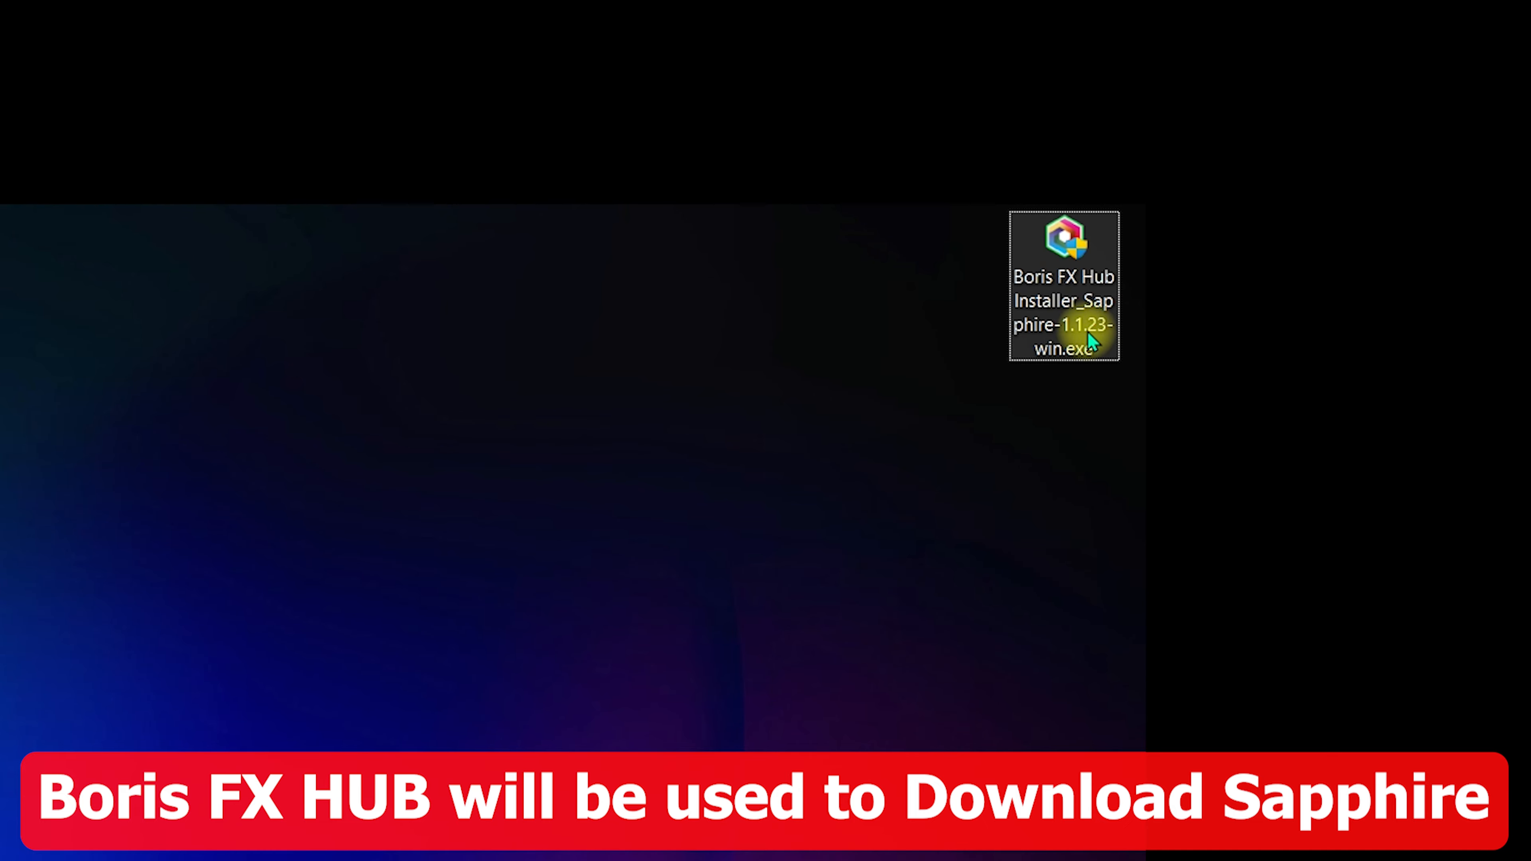
mouse_move(1085, 334)
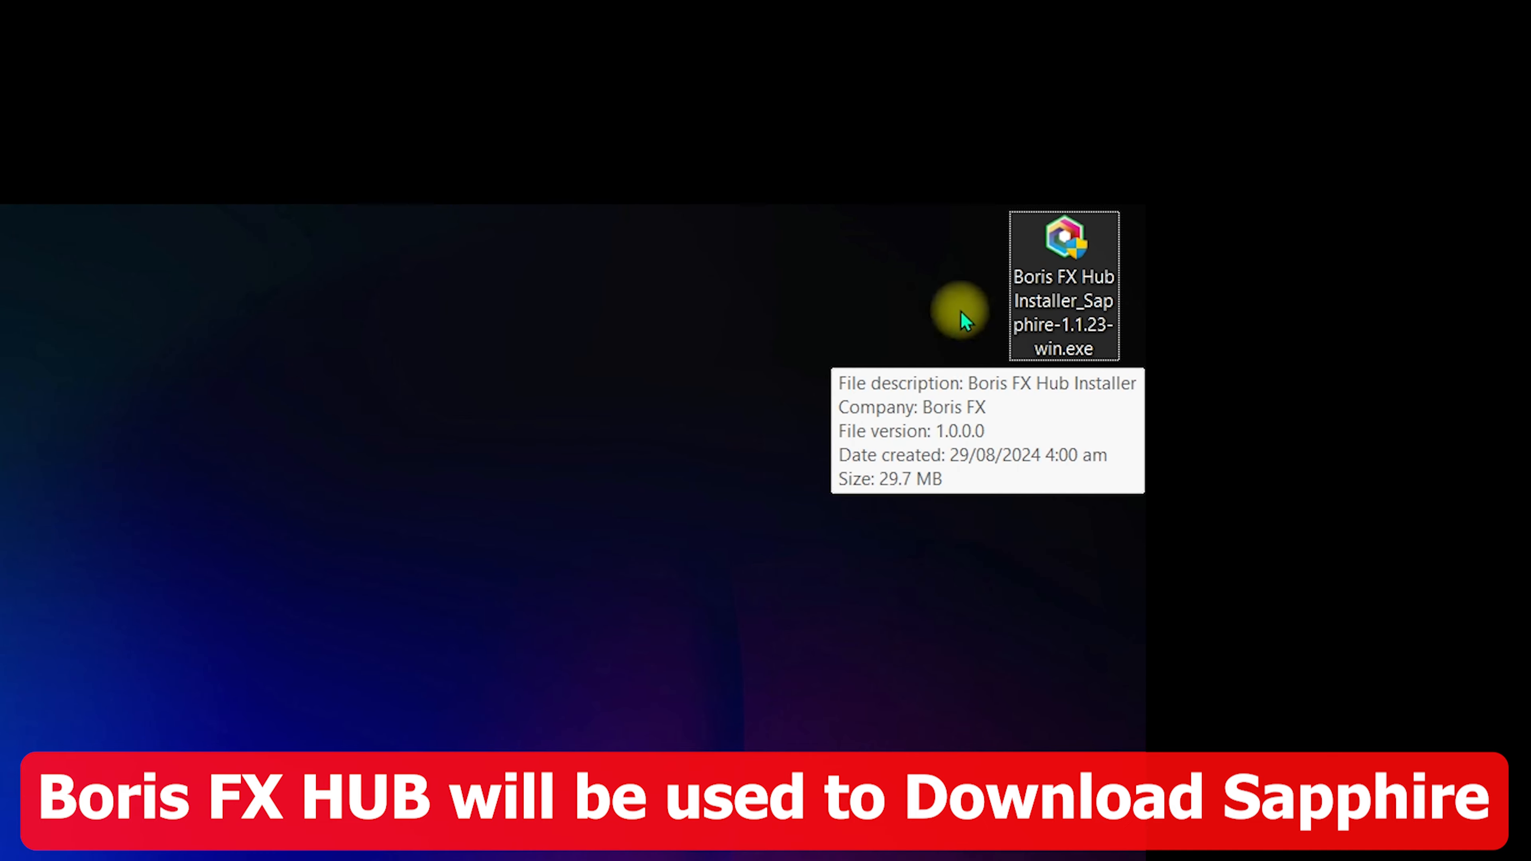
double_click(1038, 291)
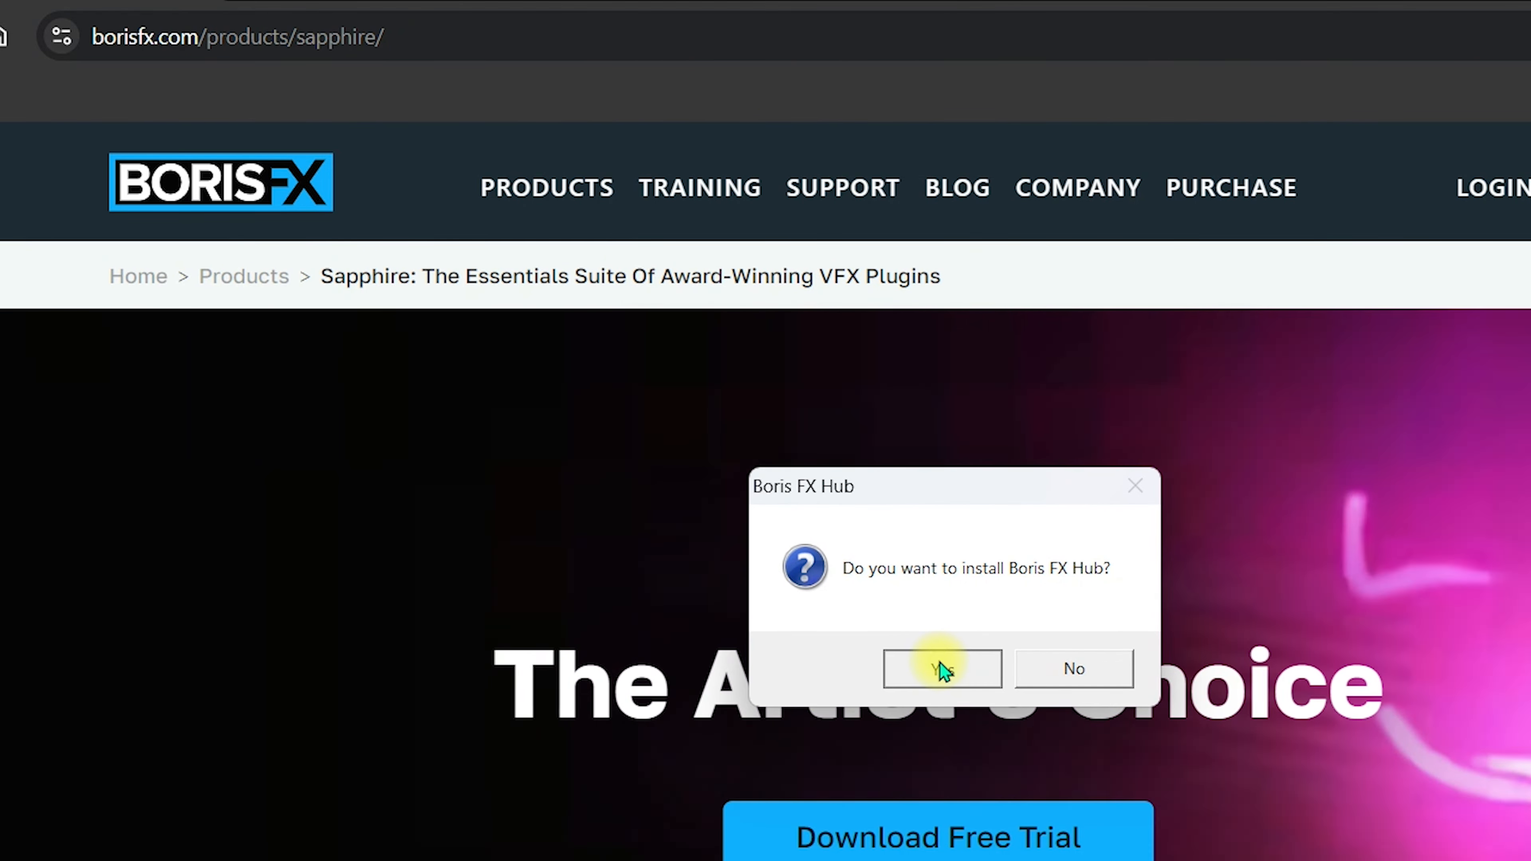
left_click(944, 669)
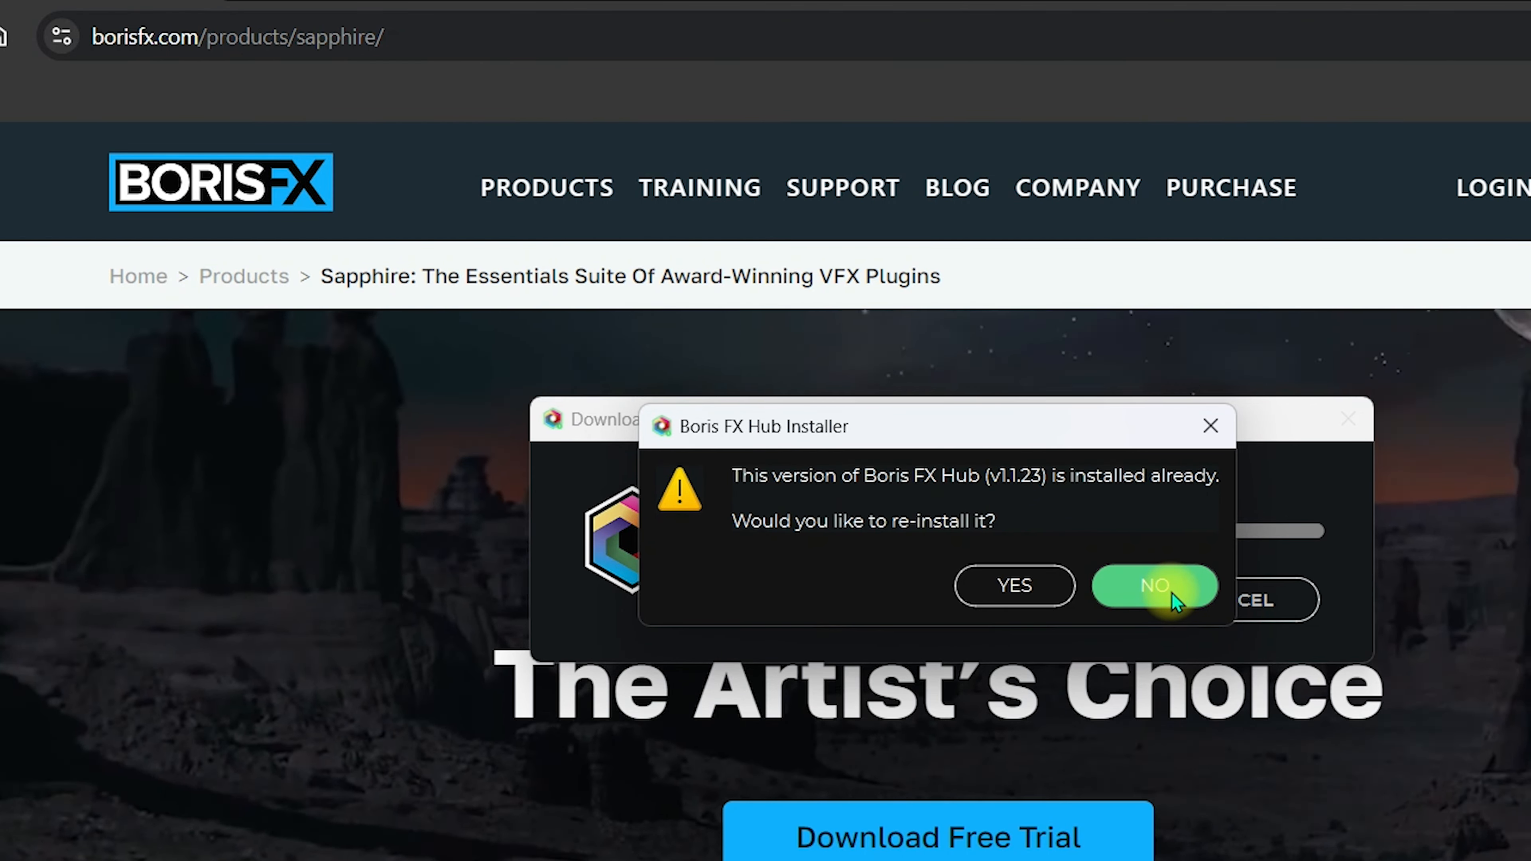
left_click(1172, 590)
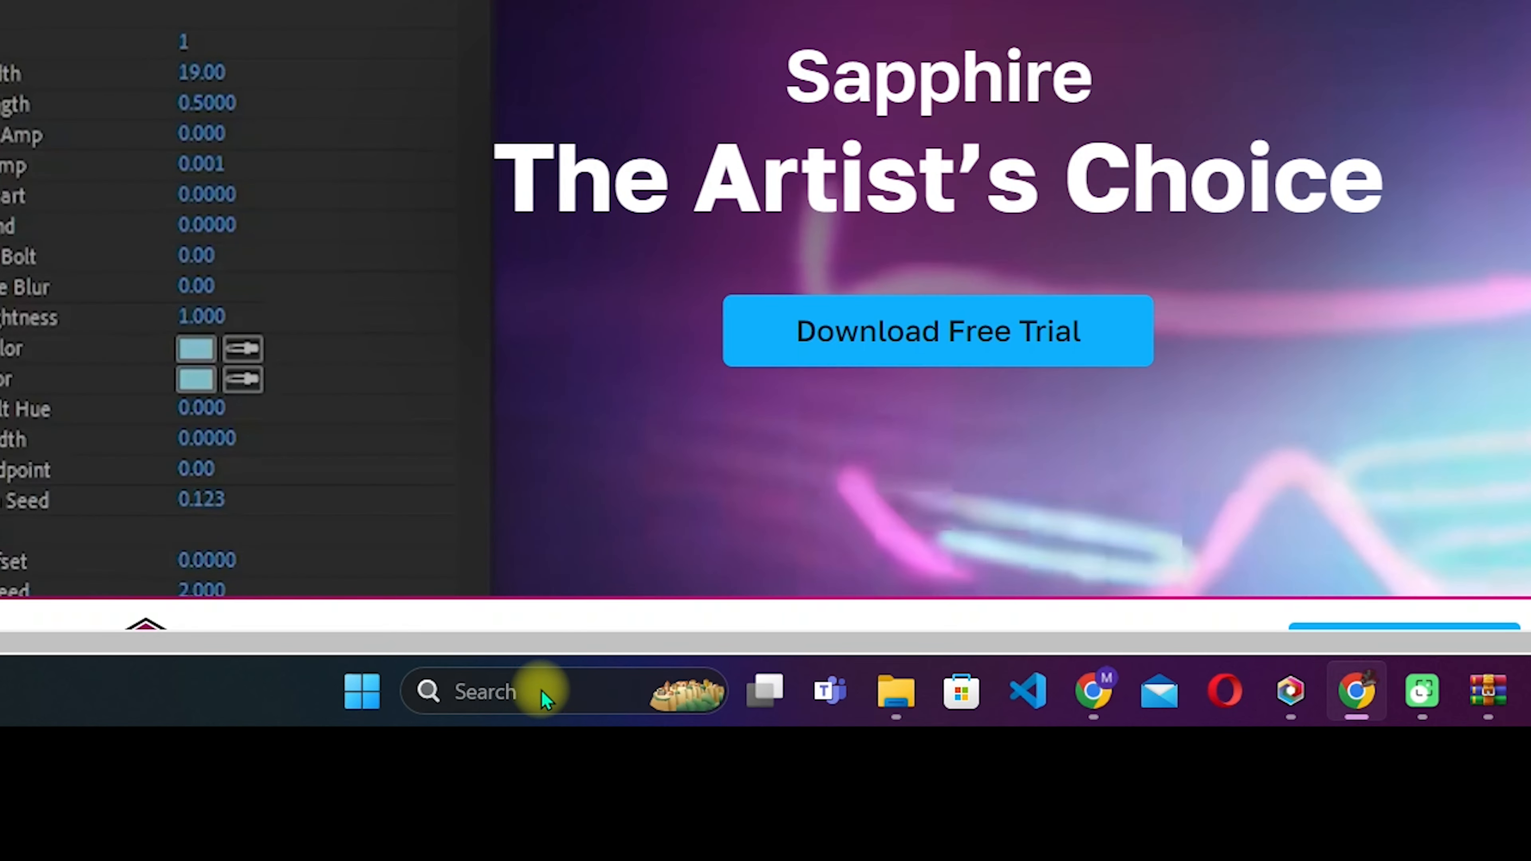
- Search Windows for "bor" and open the Boris FX Hub app
left_click(542, 693)
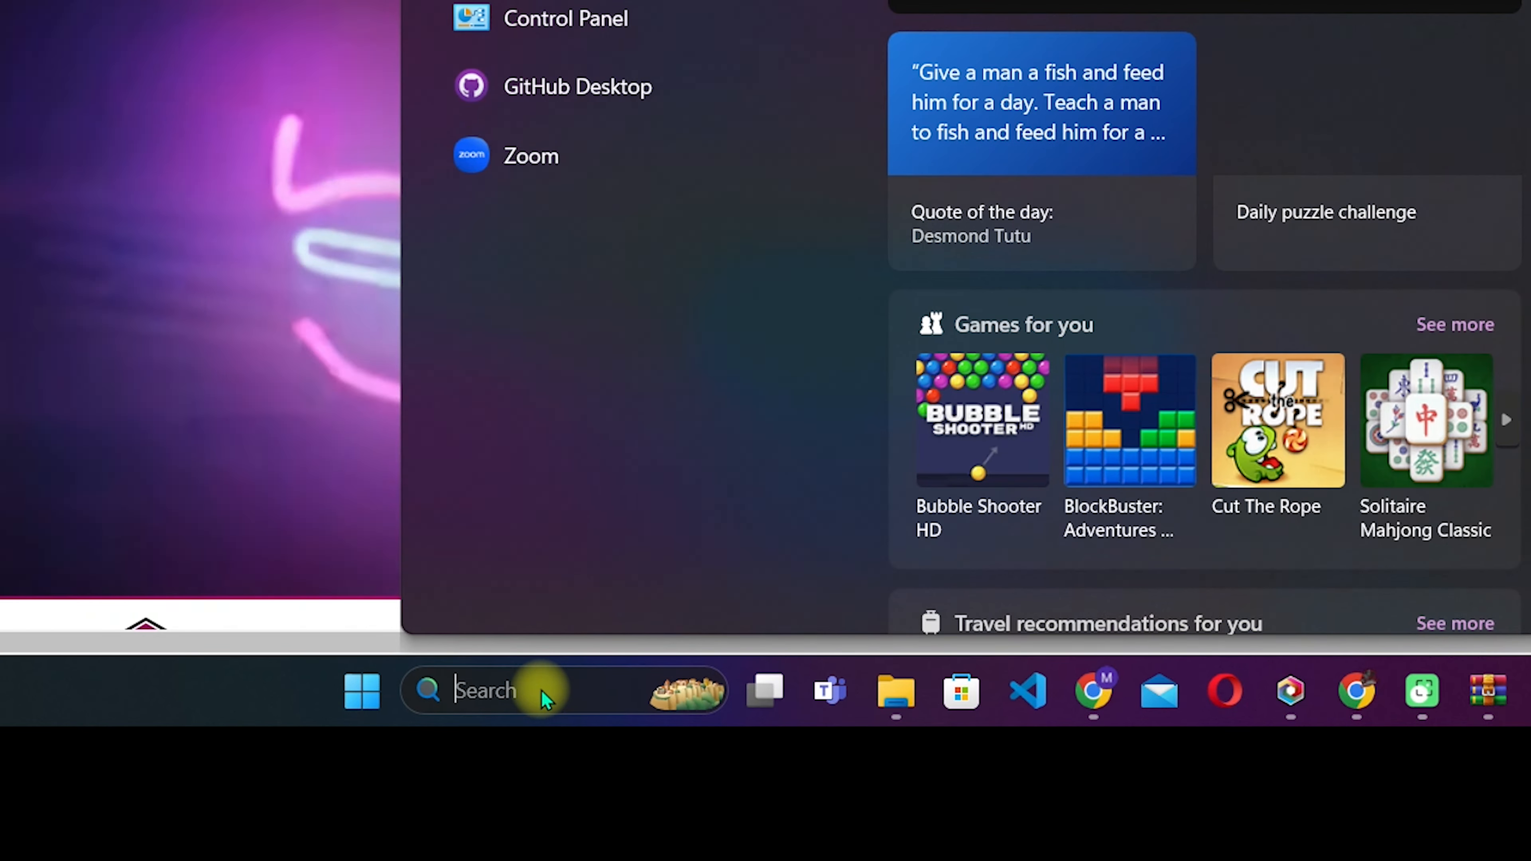
type("bor")
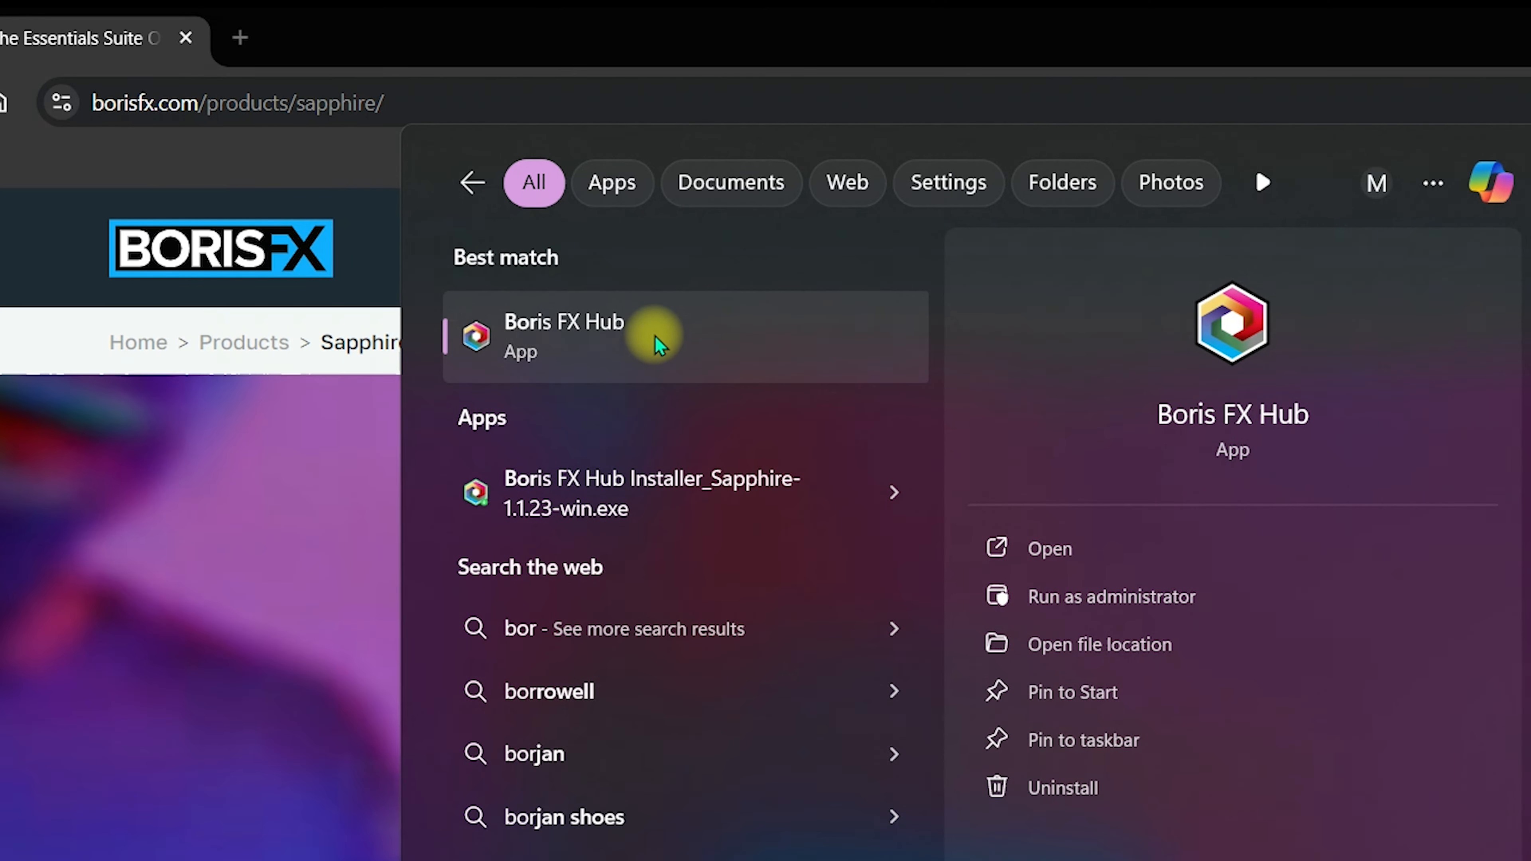
left_click(660, 345)
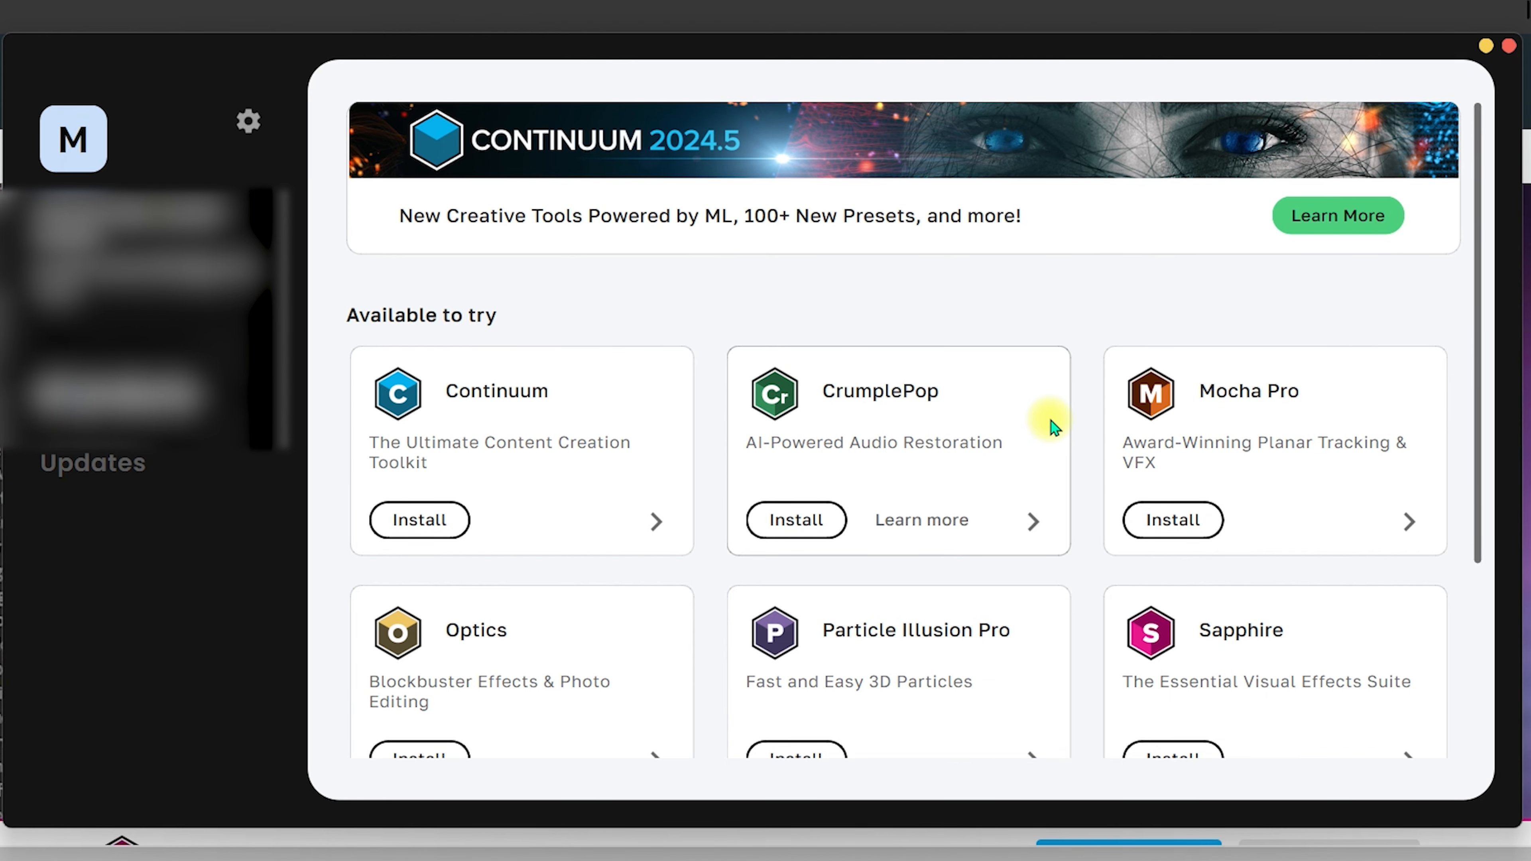
- Browse the products available to try and open the host list for Sapphire
scroll(1049, 418, "down", 5)
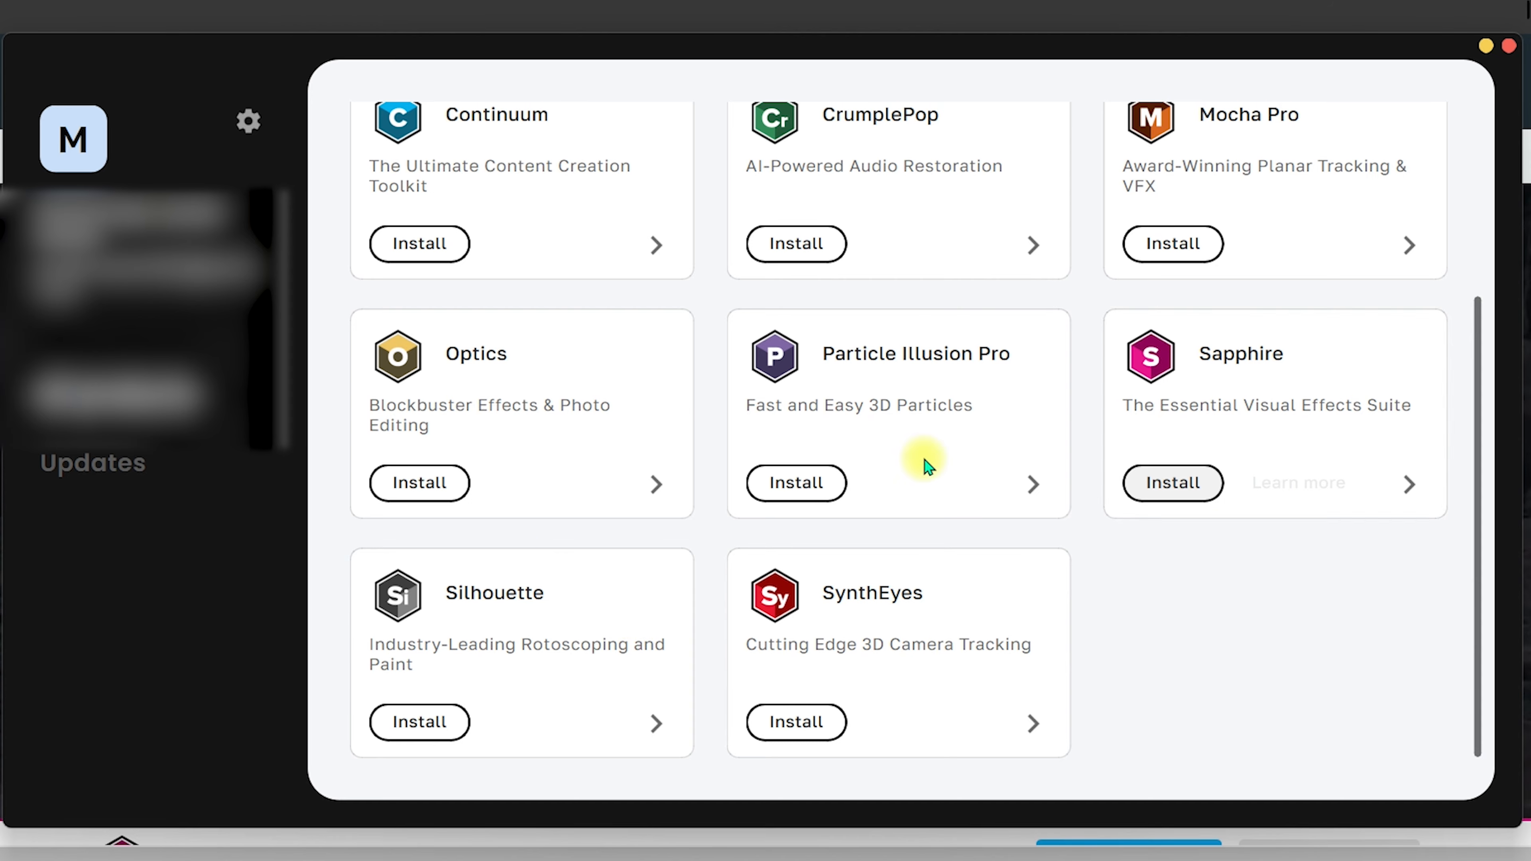
scroll(1217, 537, "up", 5)
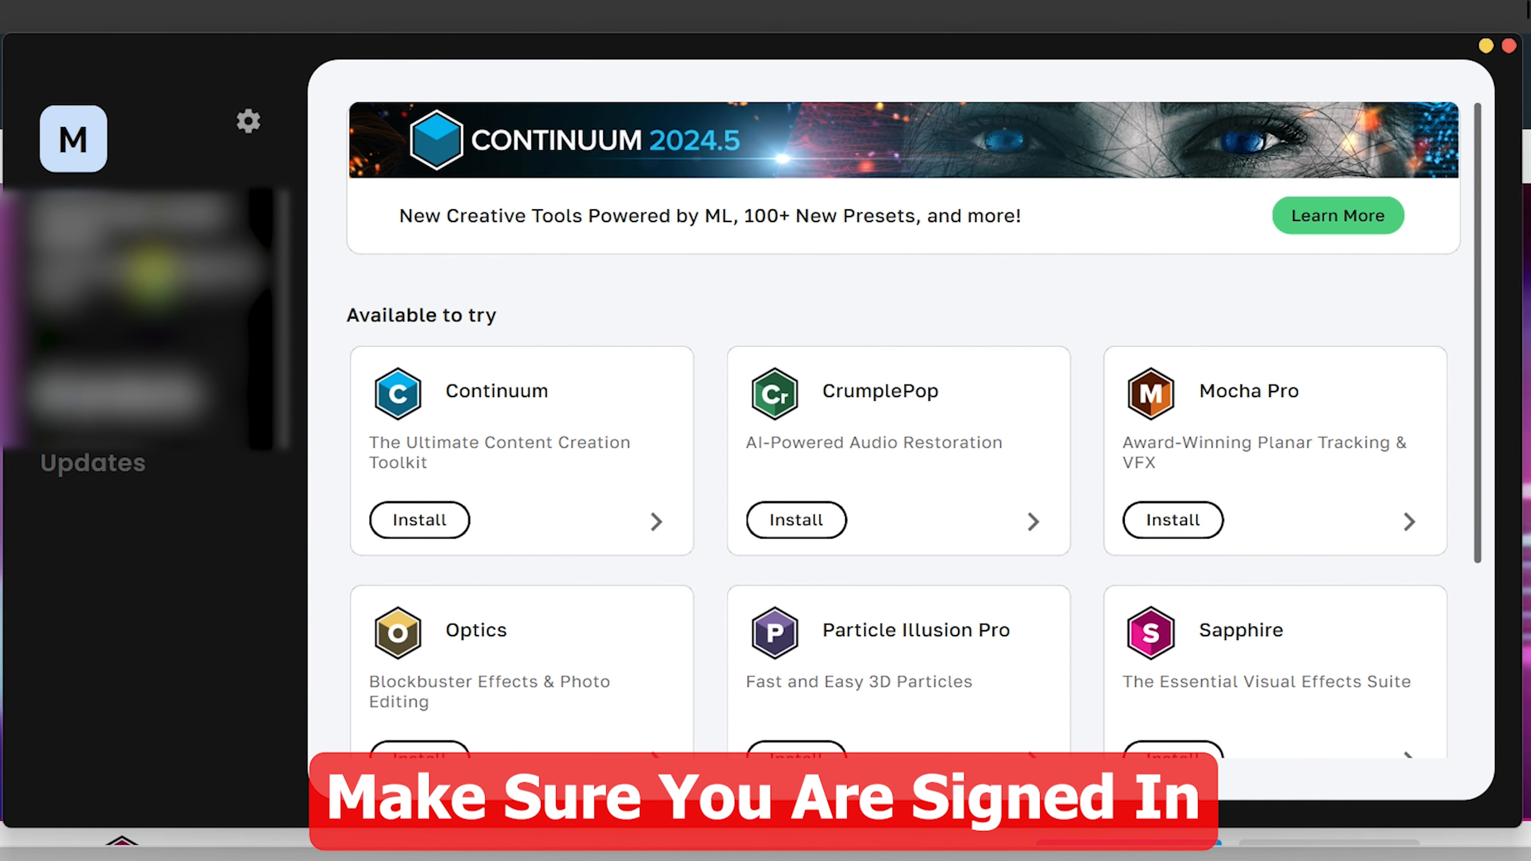
scroll(582, 312, "down", 2)
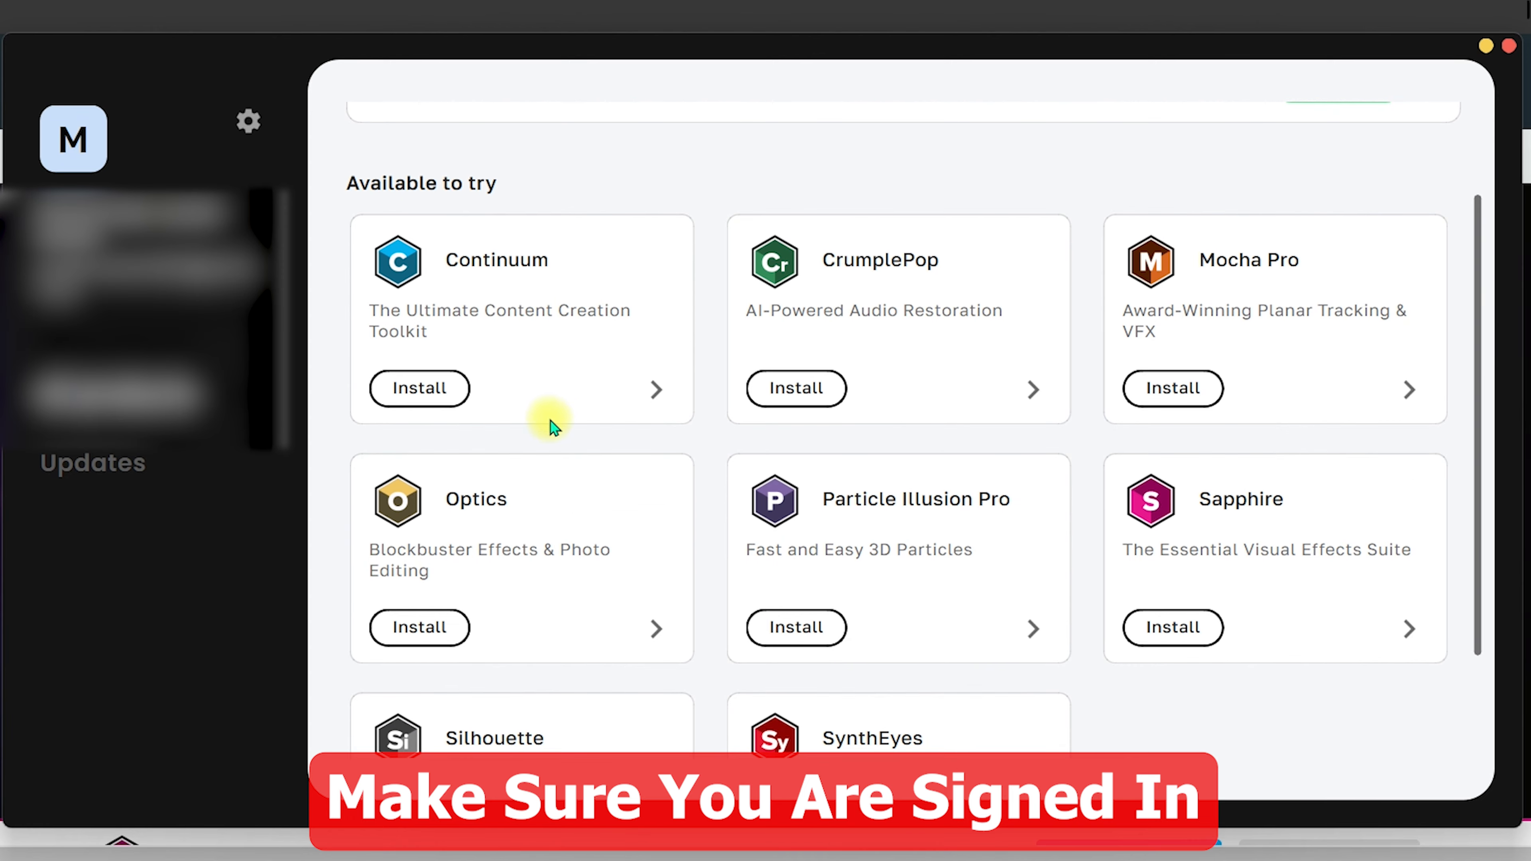
scroll(930, 377, "down", 2)
mouse_move(1263, 371)
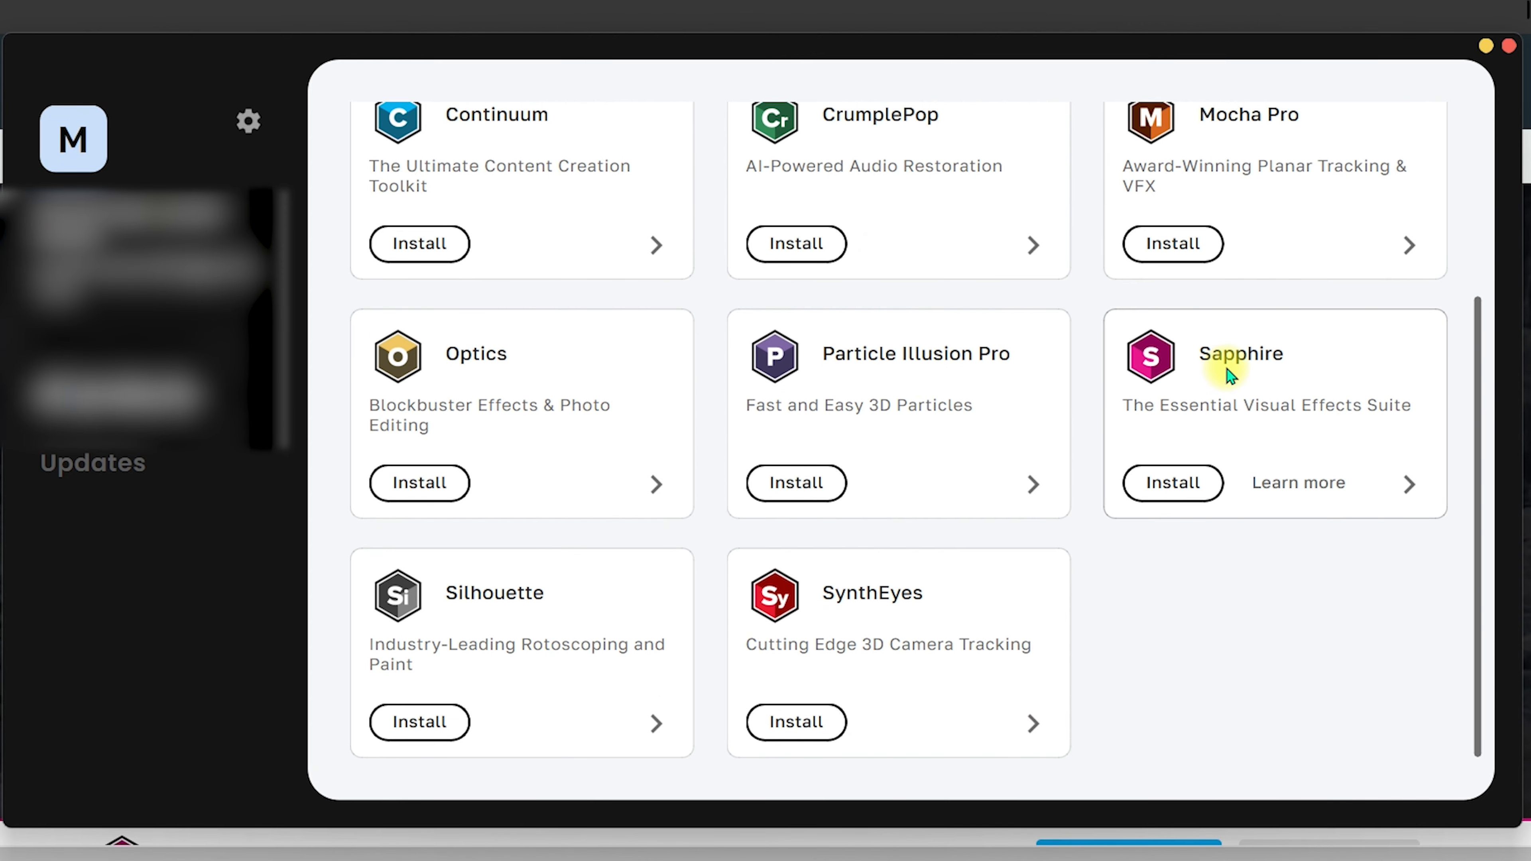
left_click(1411, 486)
- Install Sapphire for Adobe After Effects & Premiere Pro and dismiss the completion dialog
scroll(681, 402, "down", 1)
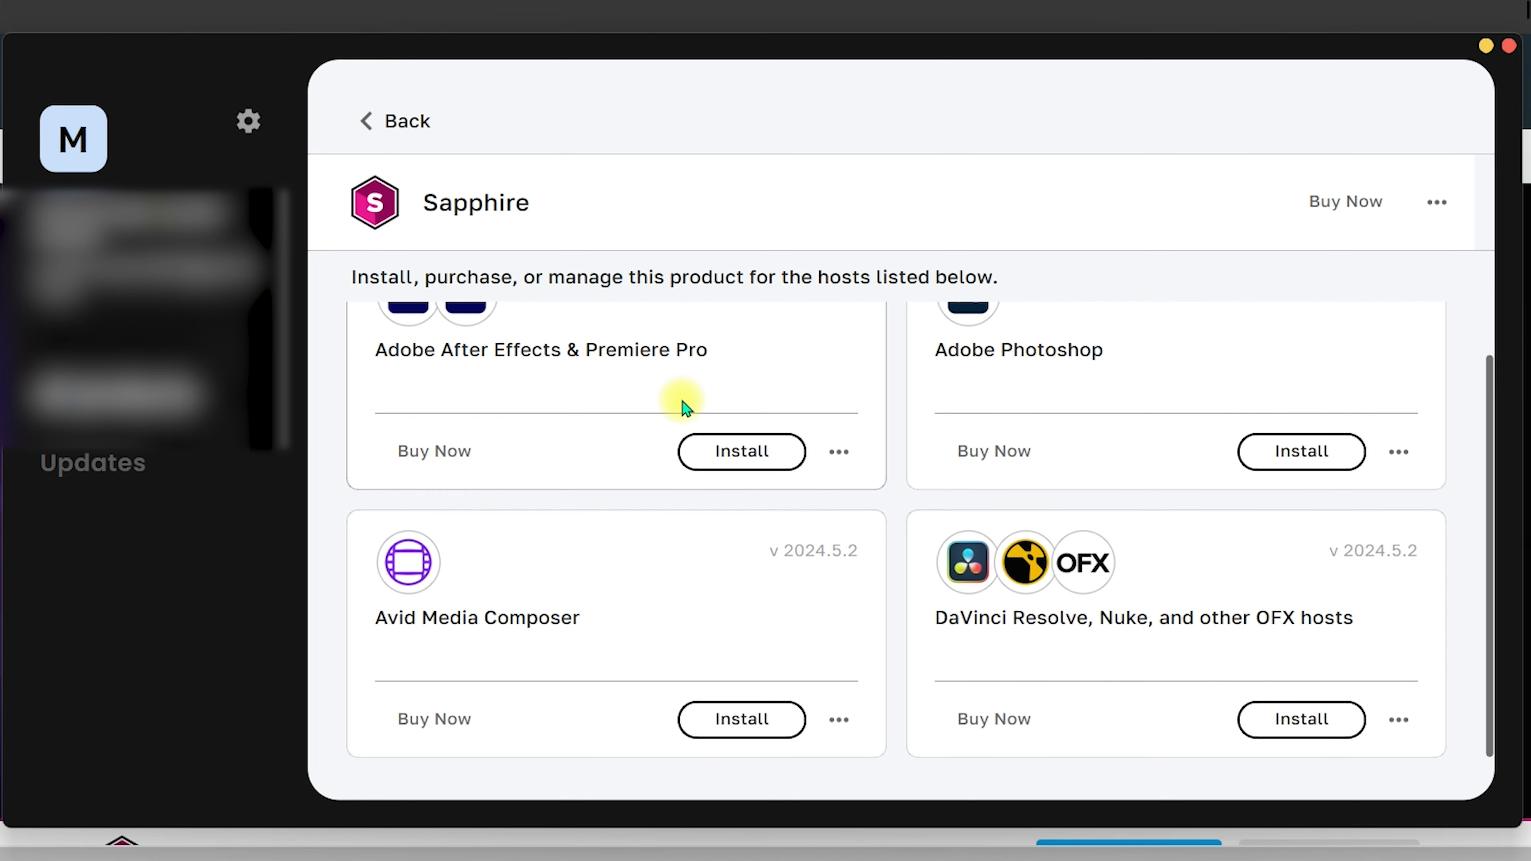
scroll(685, 404, "up", 1)
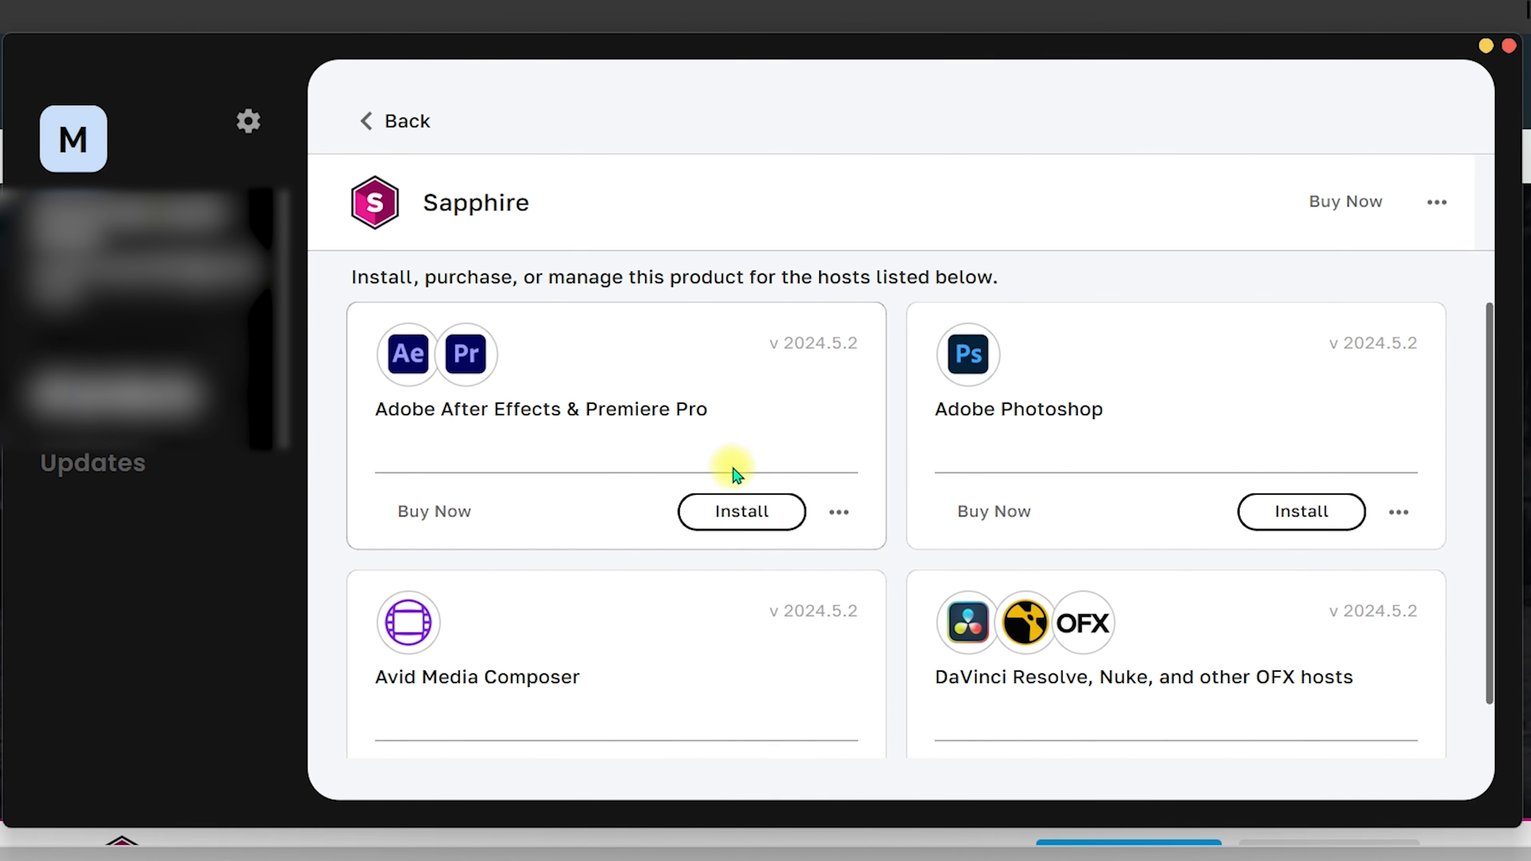
left_click(748, 502)
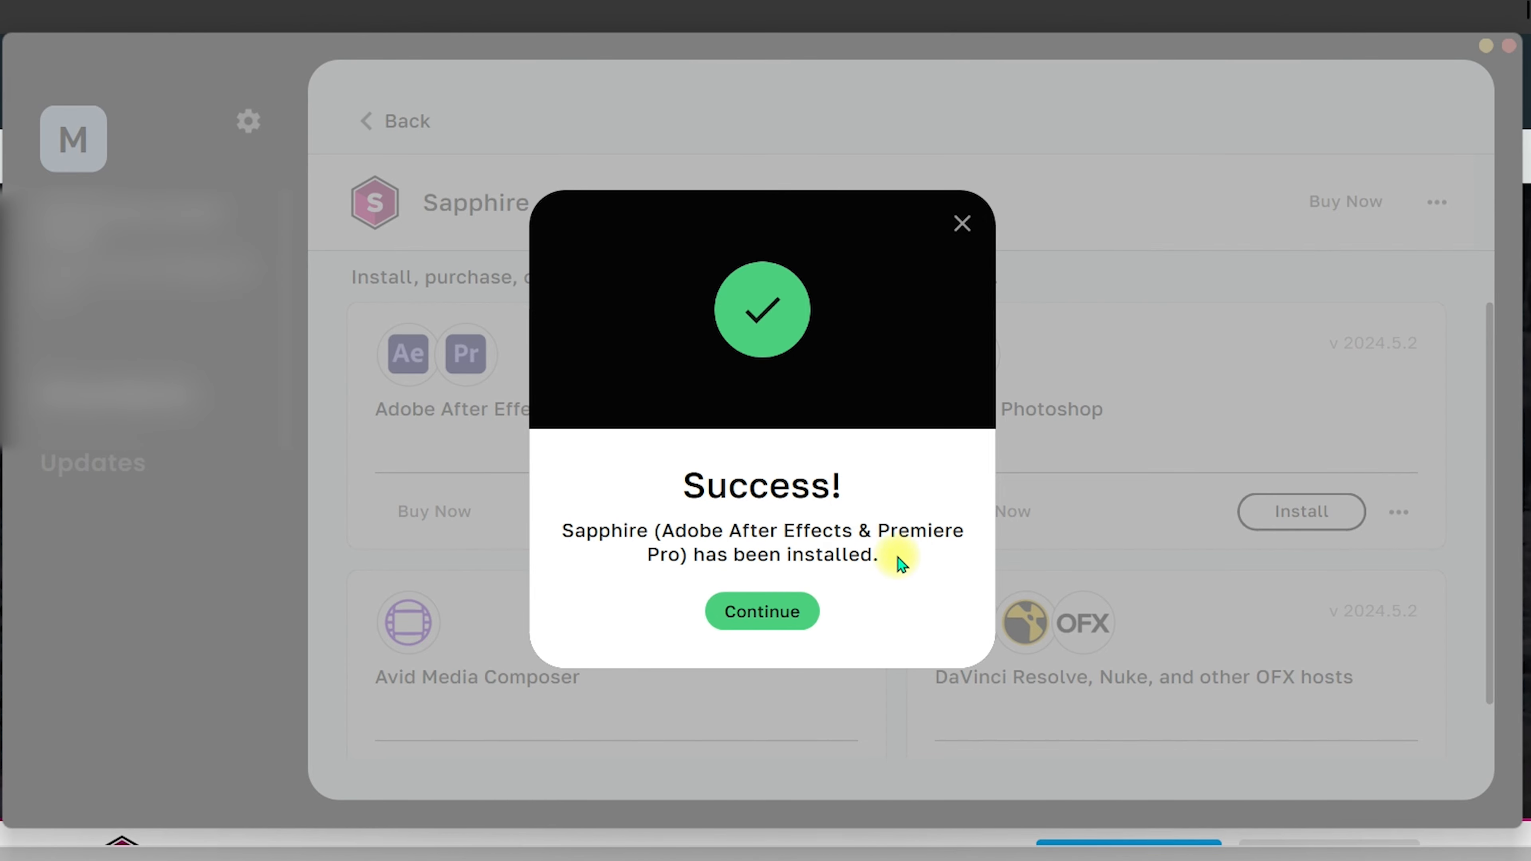
left_click(782, 612)
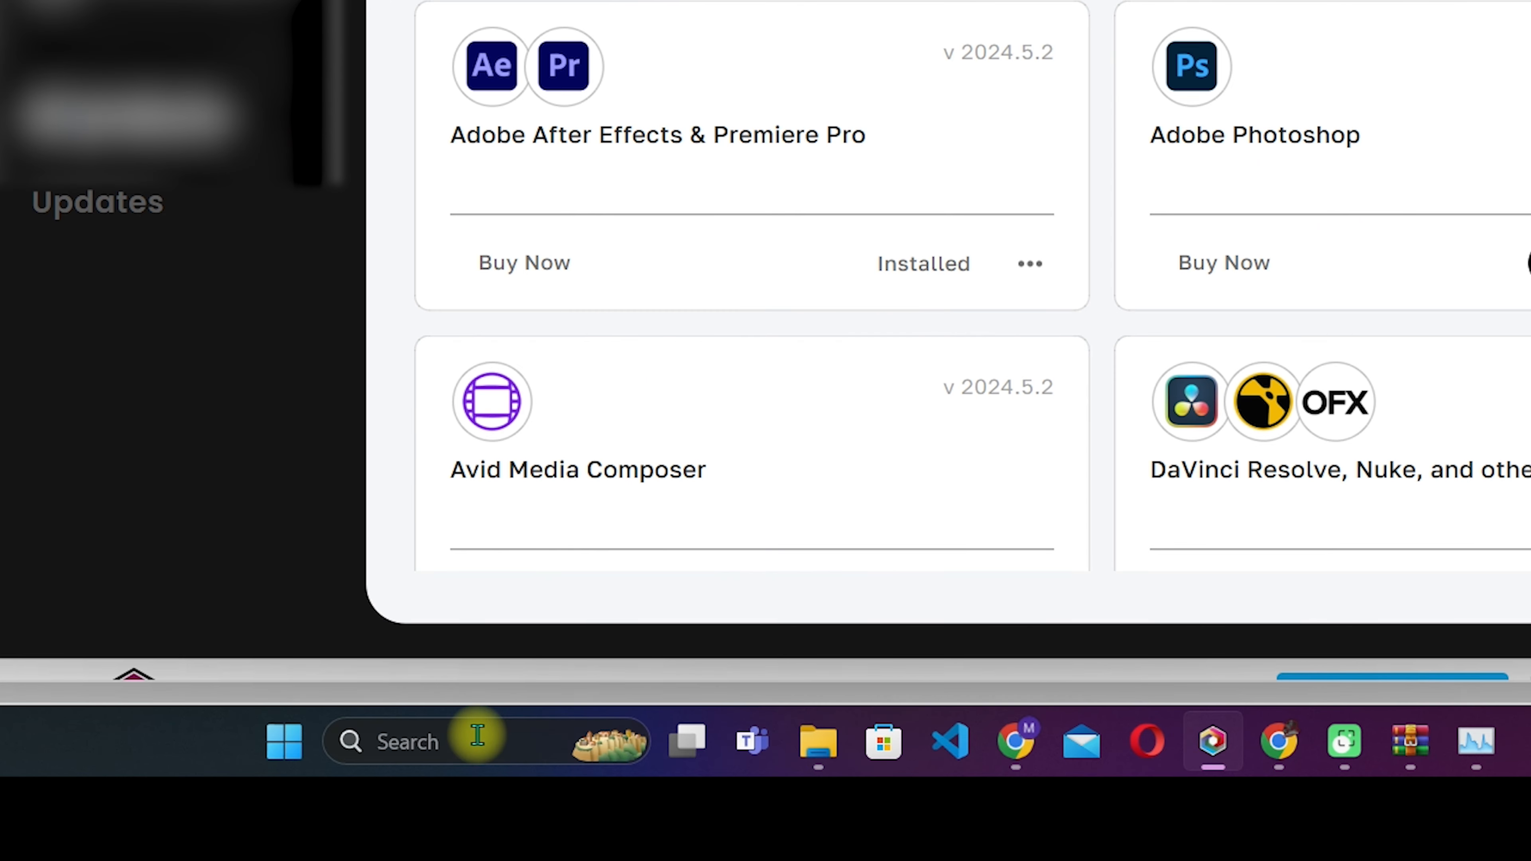
- Search Windows for "after", open Adobe After Effects 2023, and create a 1920 x 1080 px composition named Comp 1
left_click(478, 737)
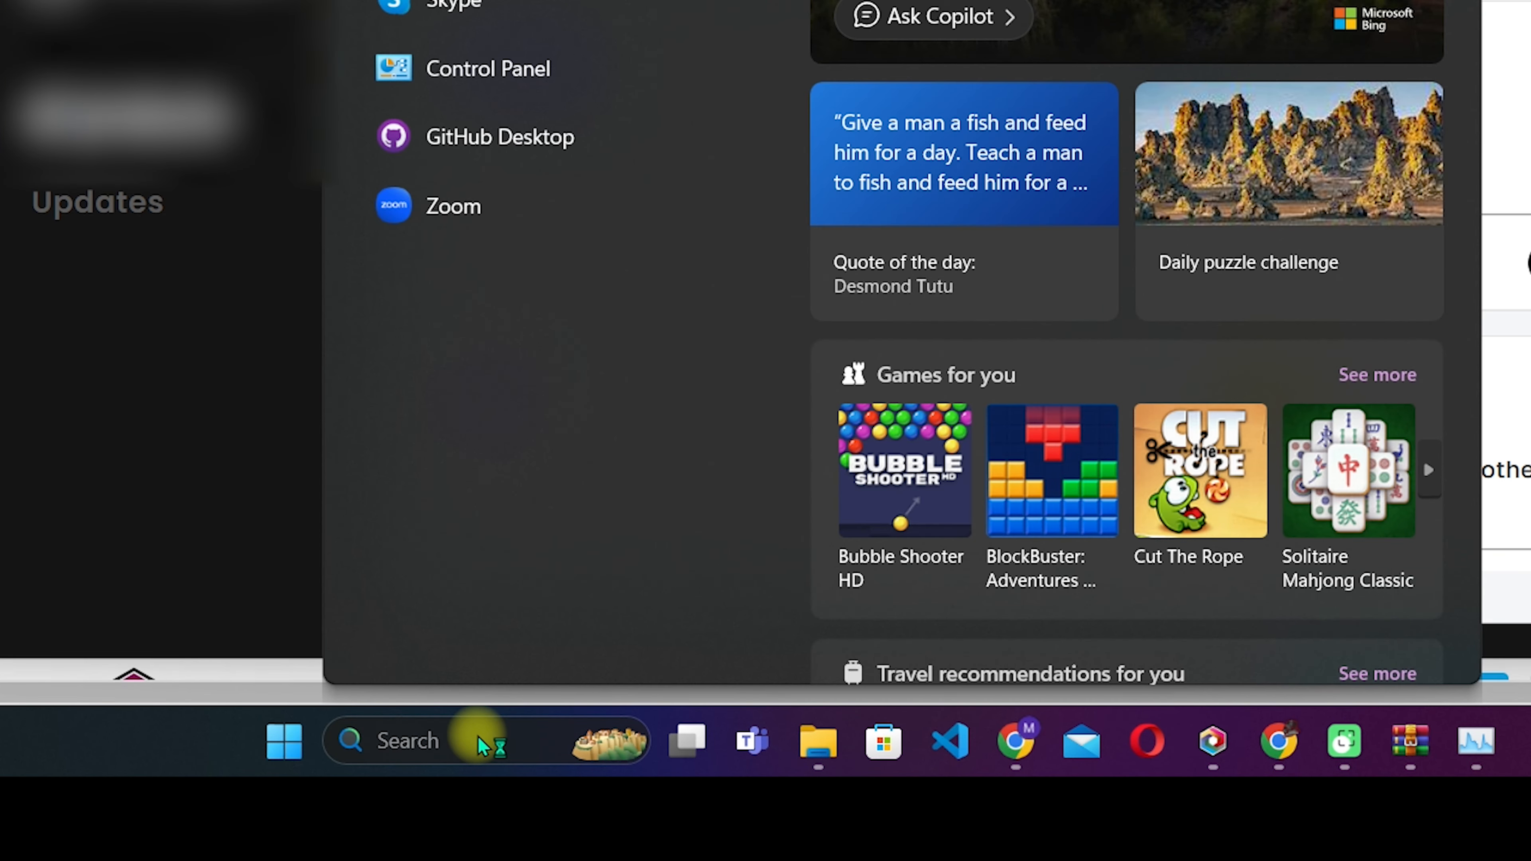
type("after")
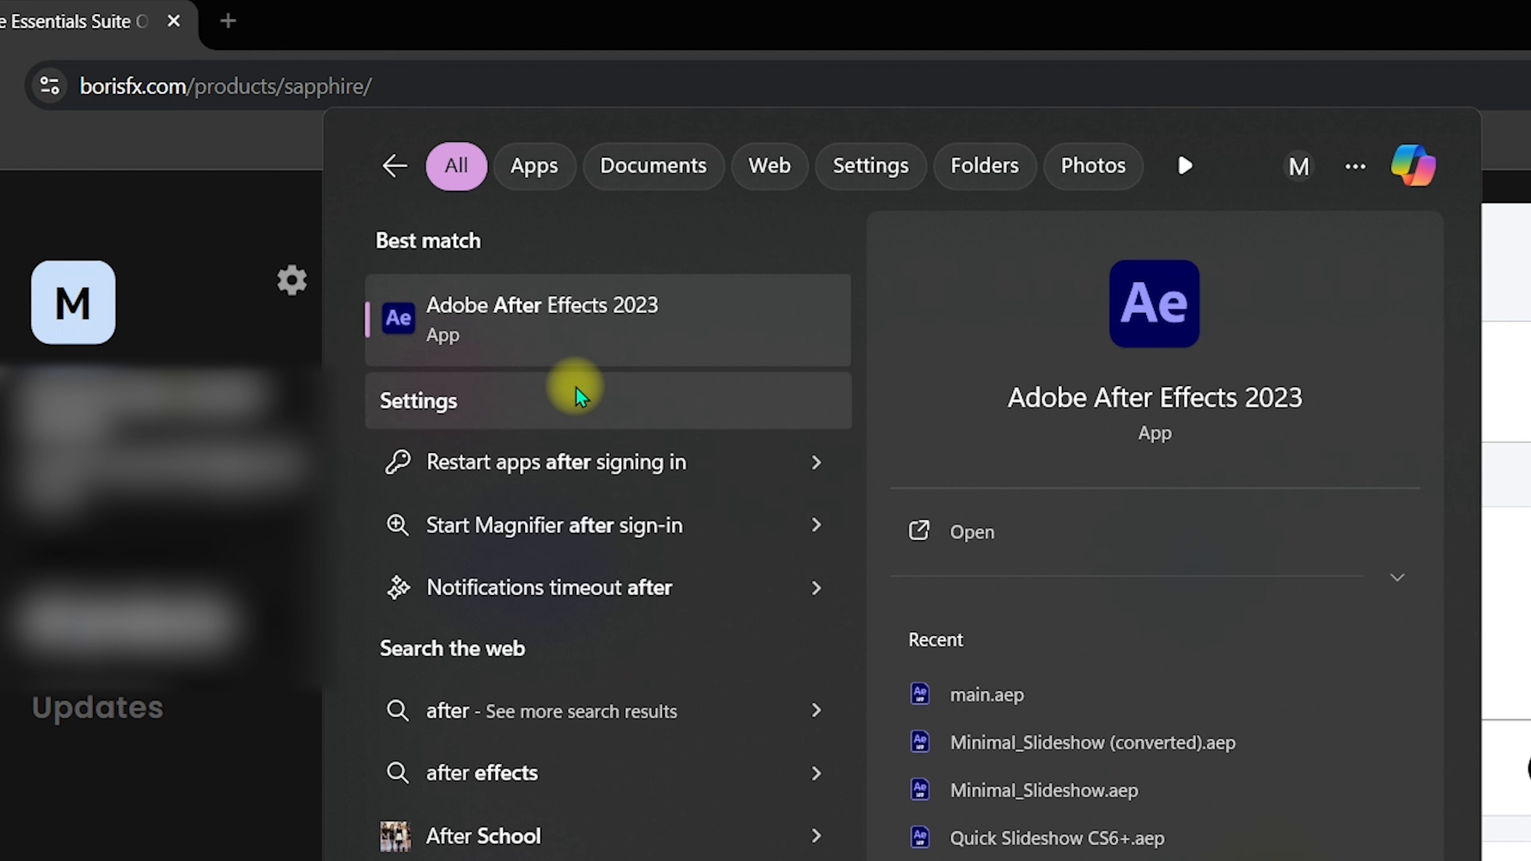
left_click(567, 331)
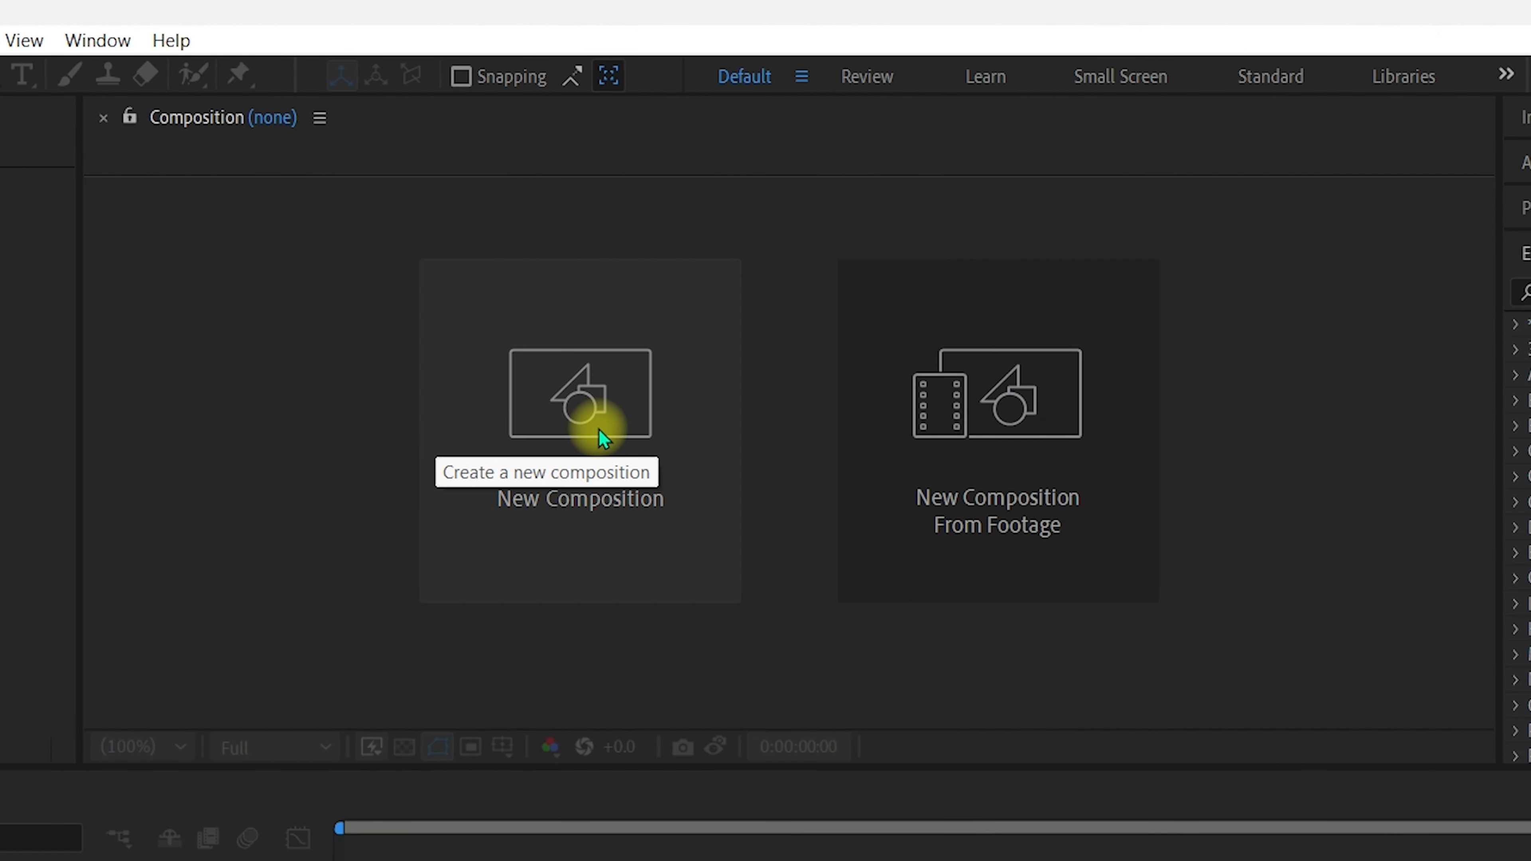
left_click(586, 480)
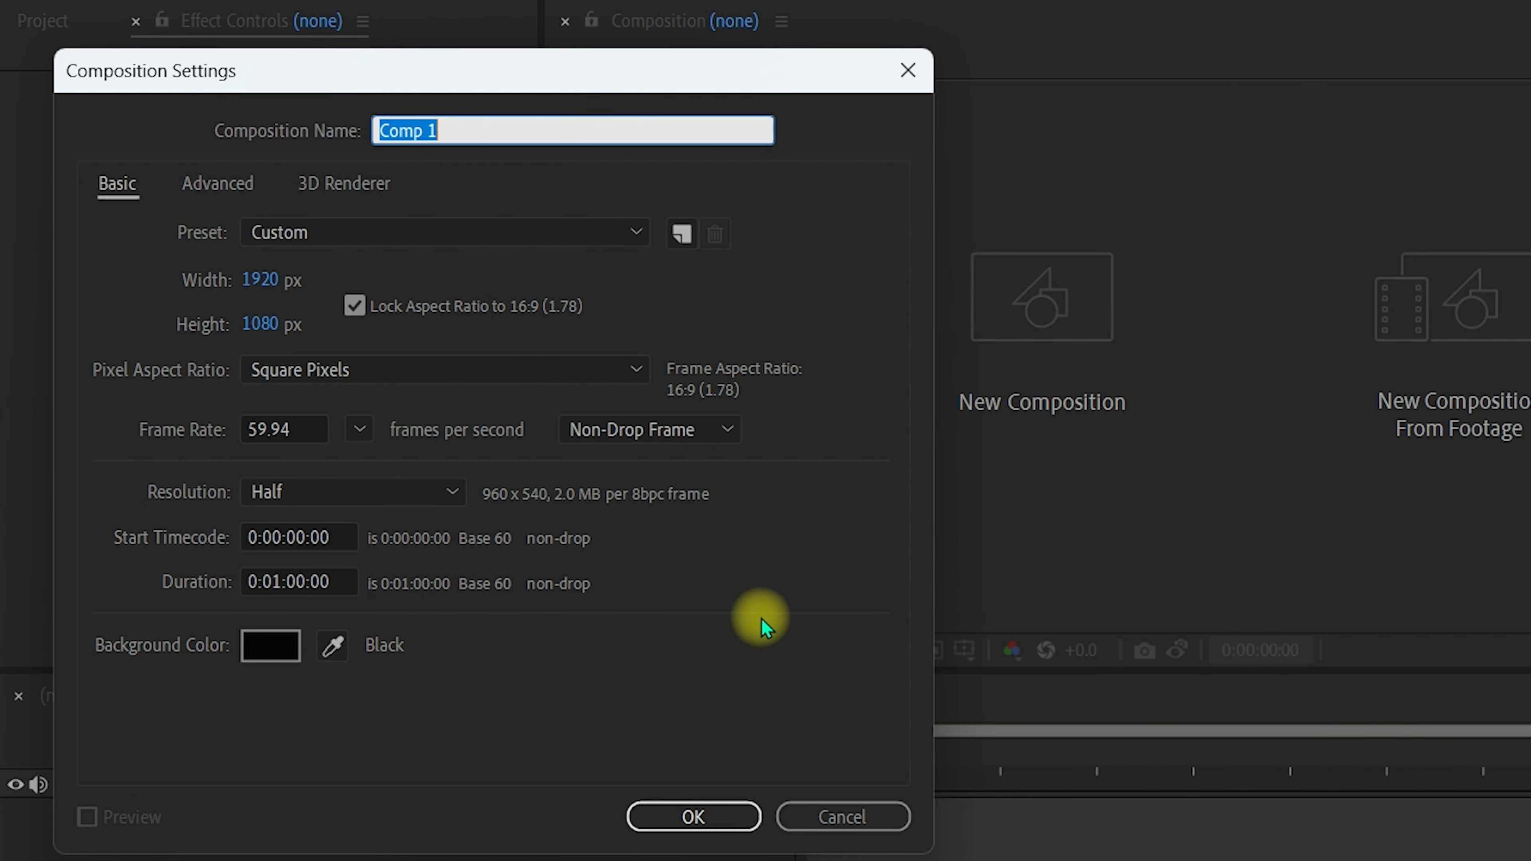
left_click(667, 818)
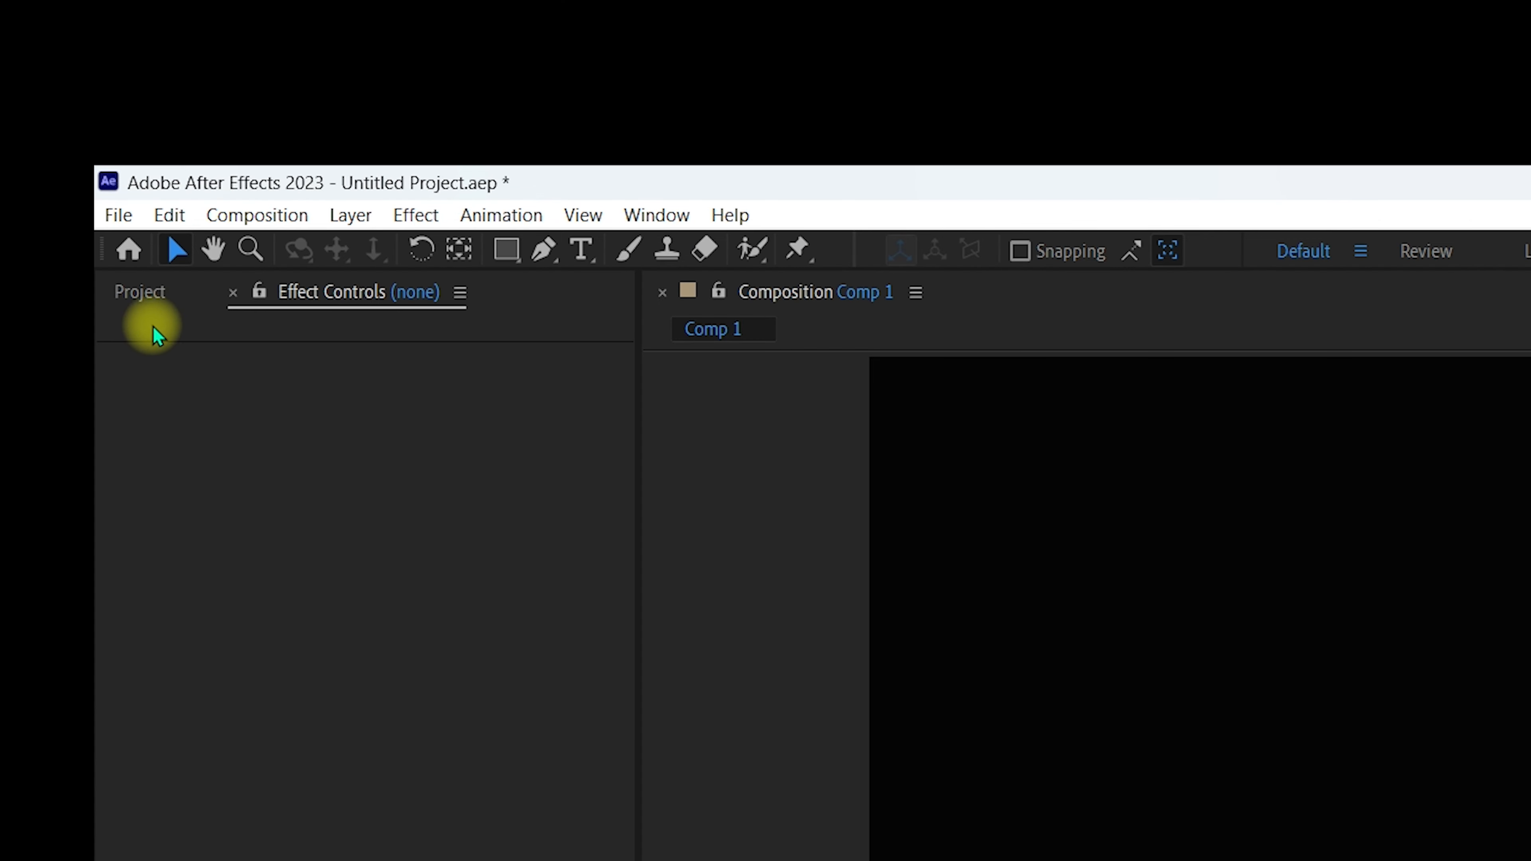
- Import GPU Rendering.mp4 as footage into the project and add it to the Comp 1 timeline
left_click(151, 294)
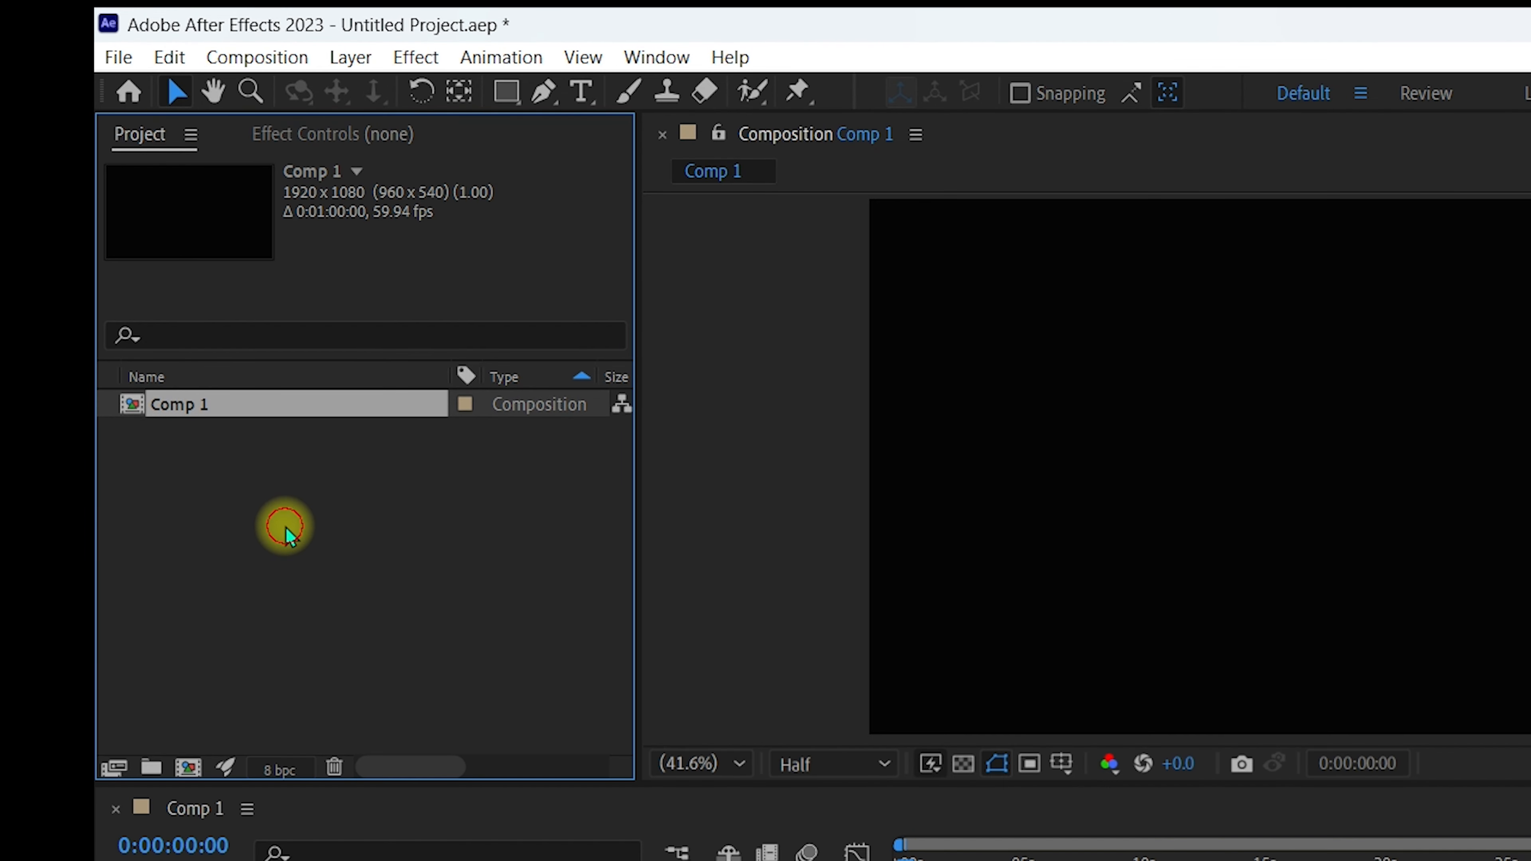
double_click(285, 527)
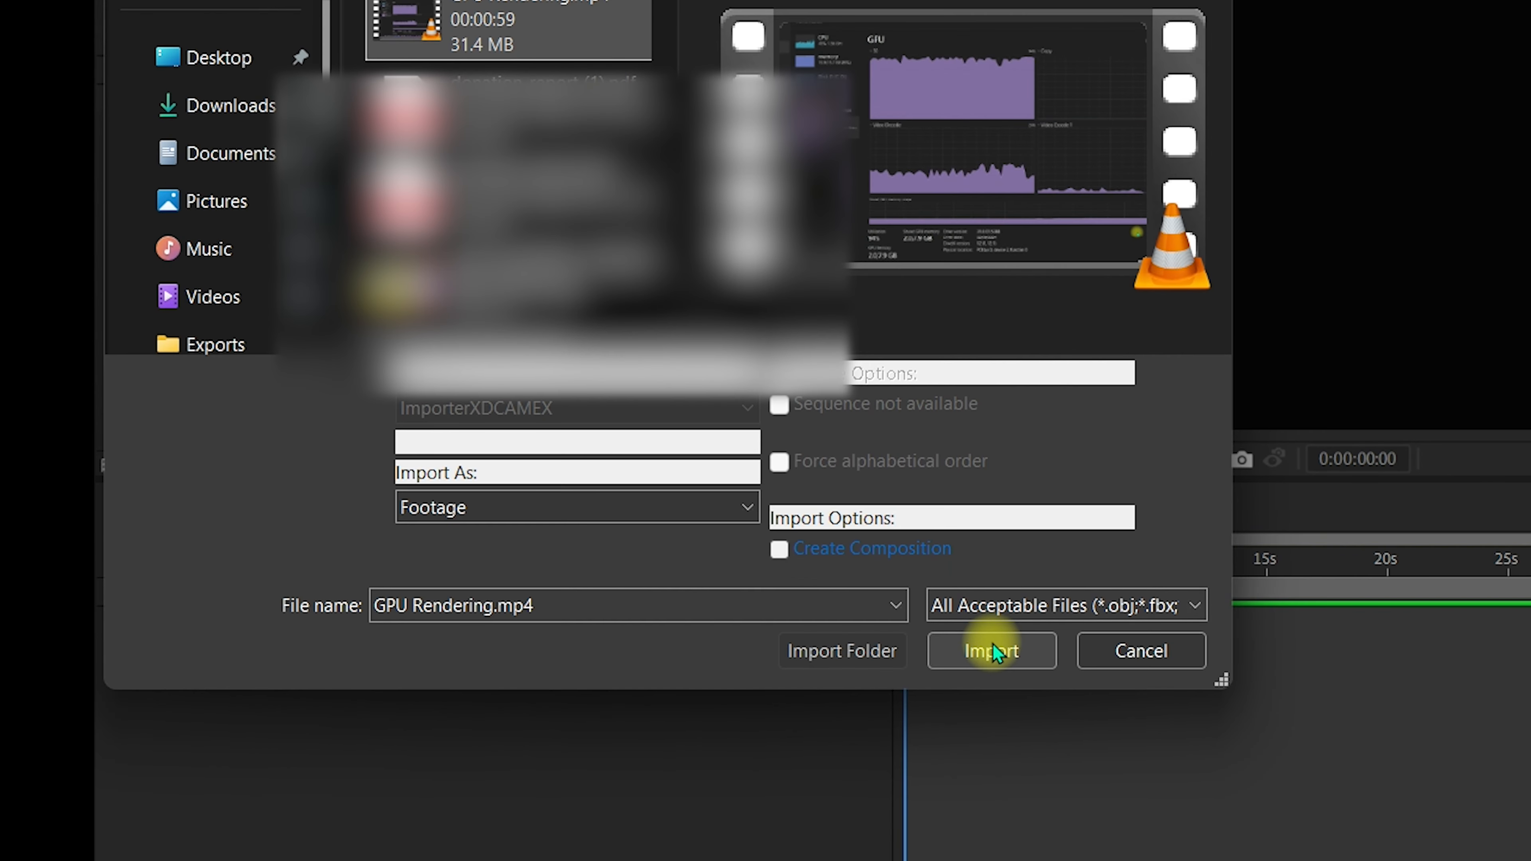
left_click(993, 647)
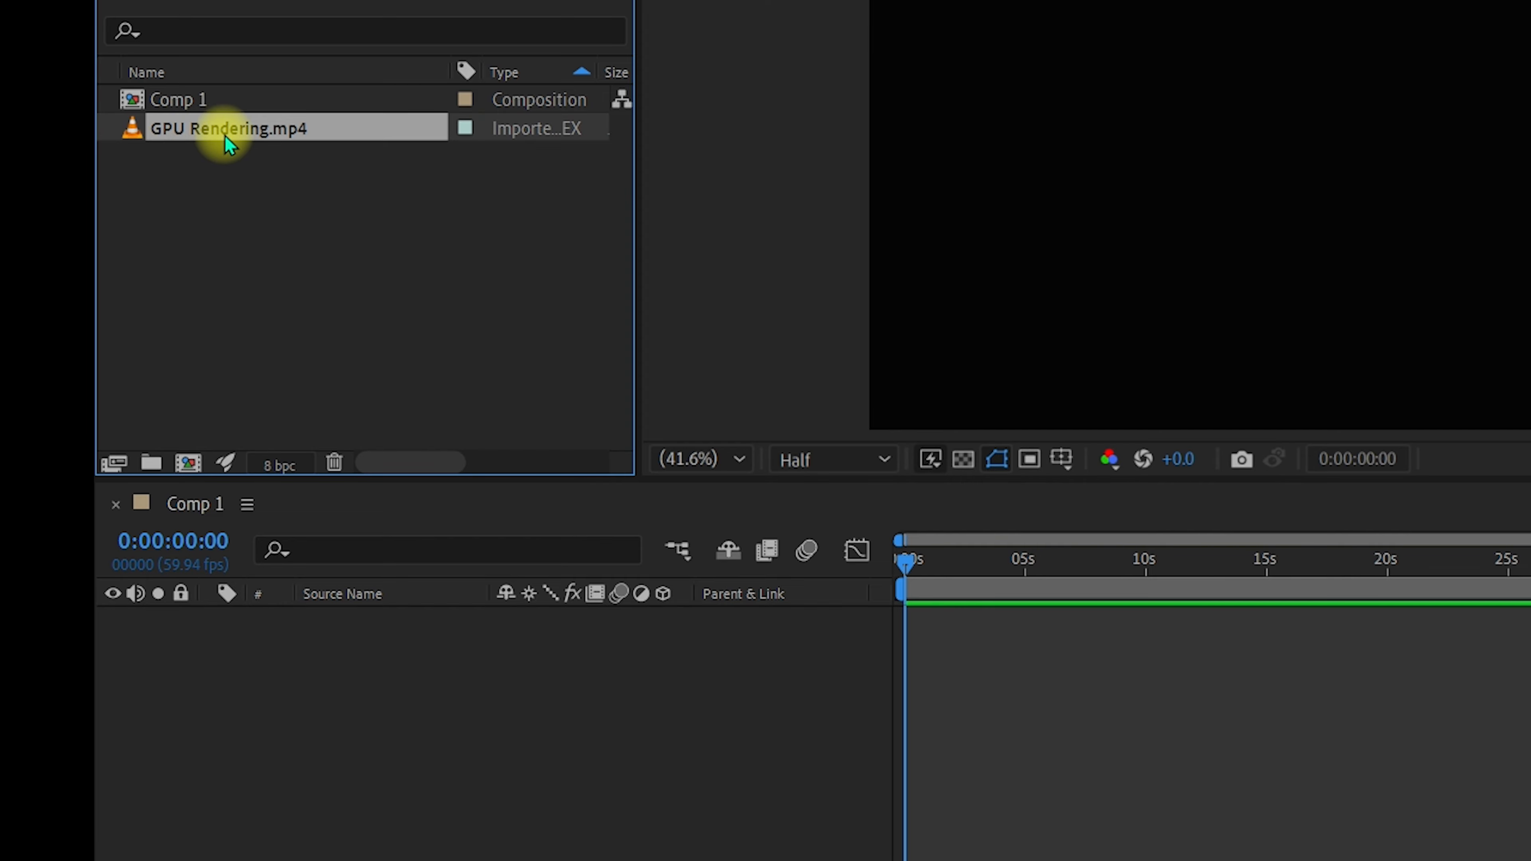
left_click_drag(232, 135, 267, 653)
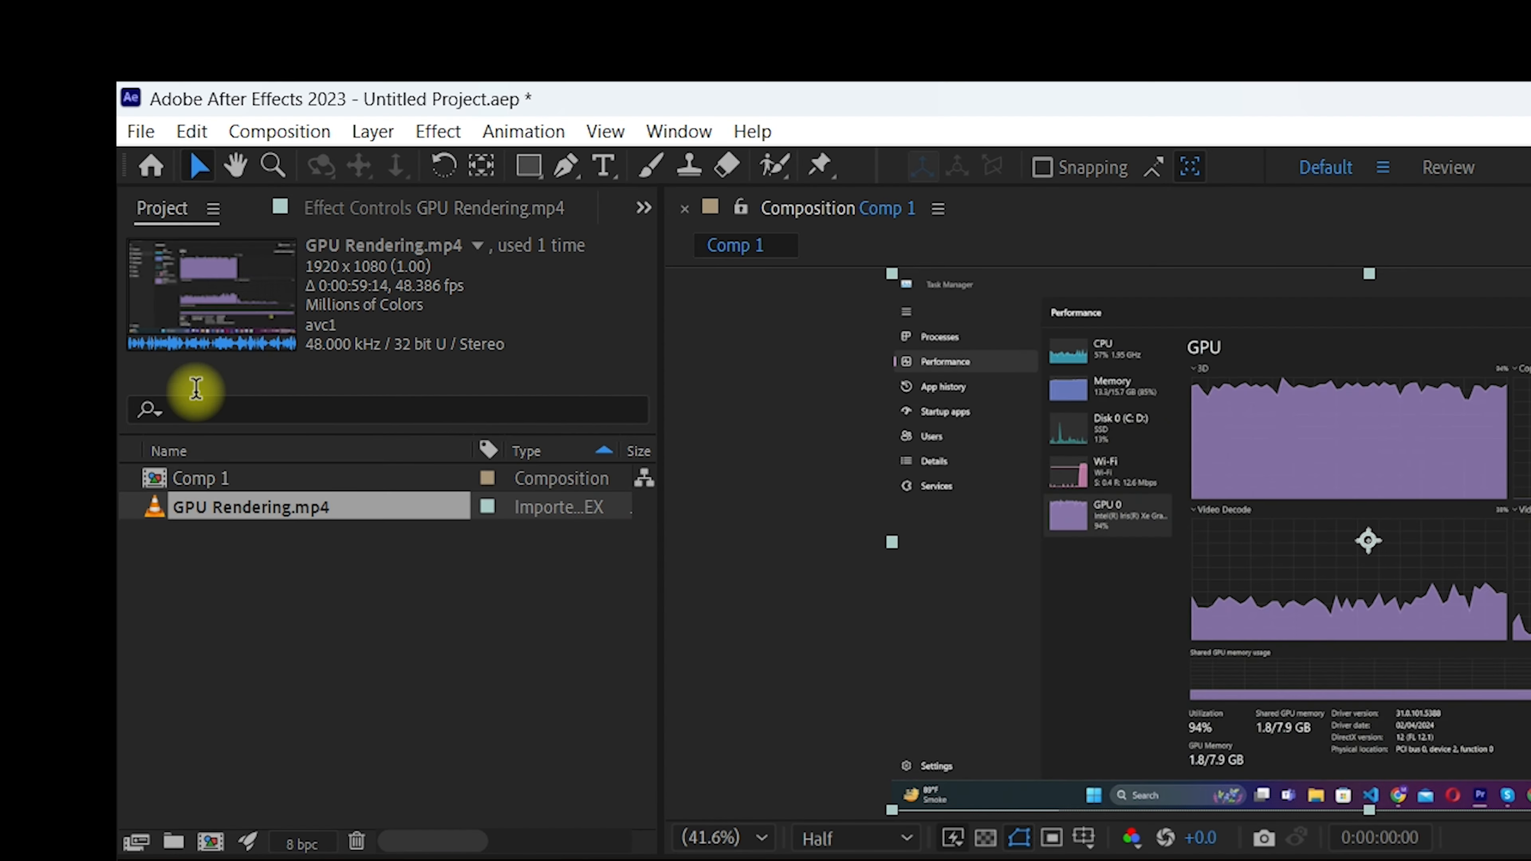
- Set the project's video rendering and effects to use Mercury GPU Acceleration (OpenCL) and accept the project settings
left_click(144, 138)
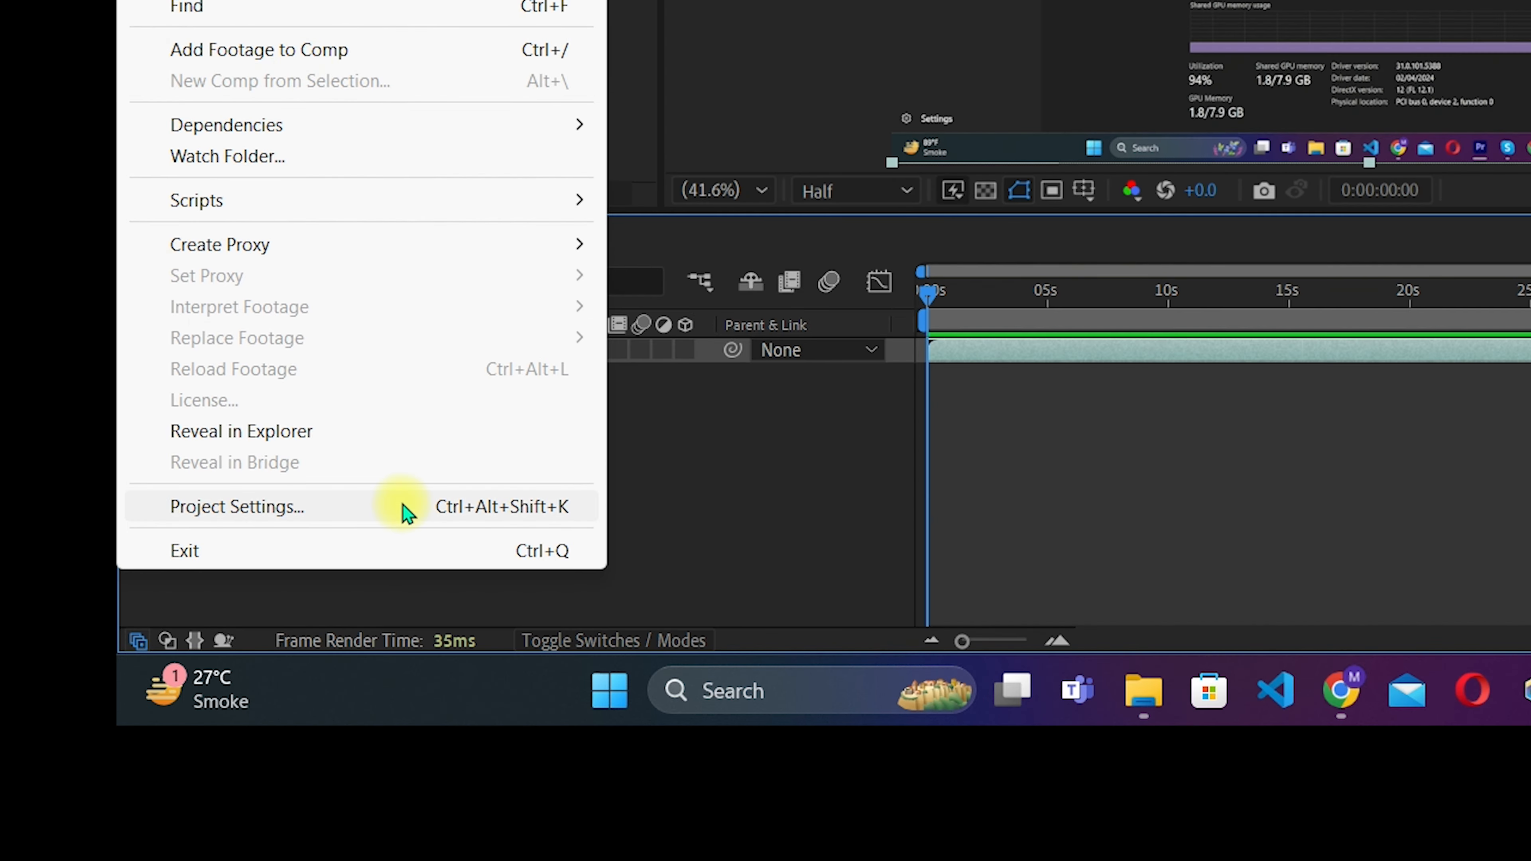
left_click(402, 507)
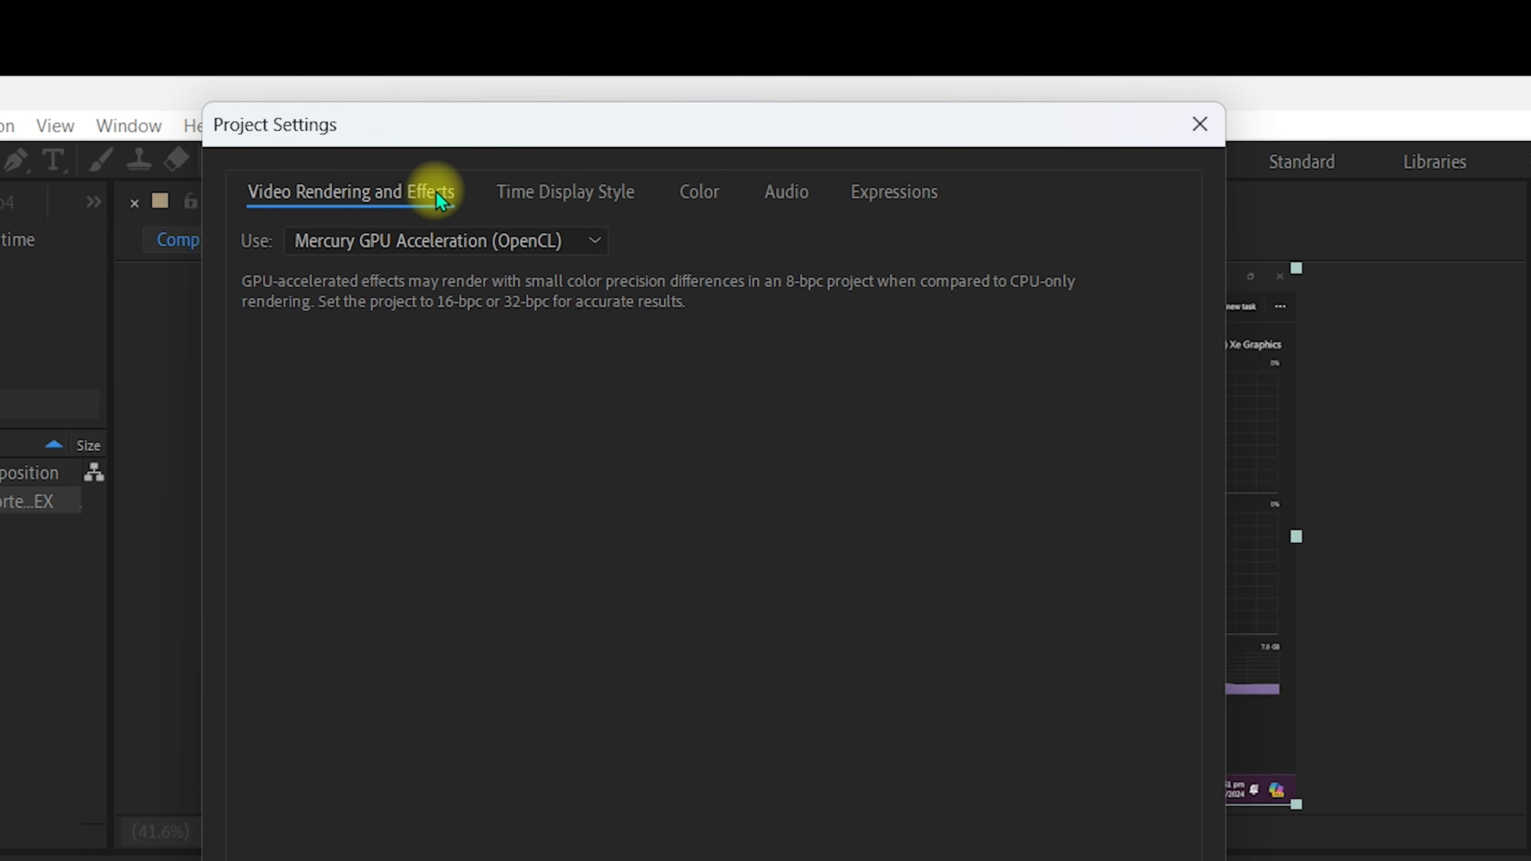
left_click(480, 247)
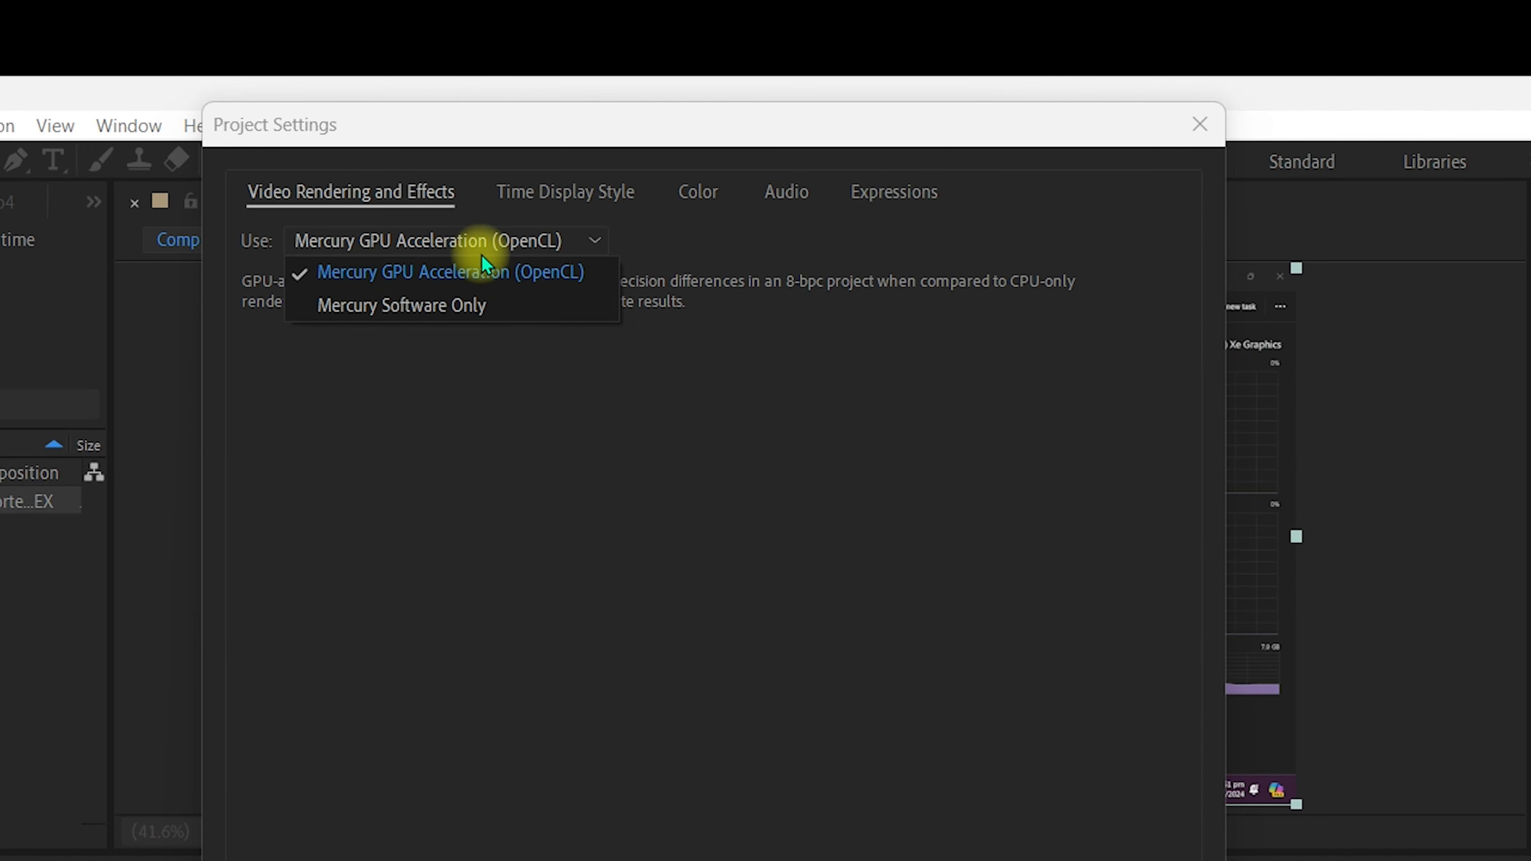
left_click(510, 272)
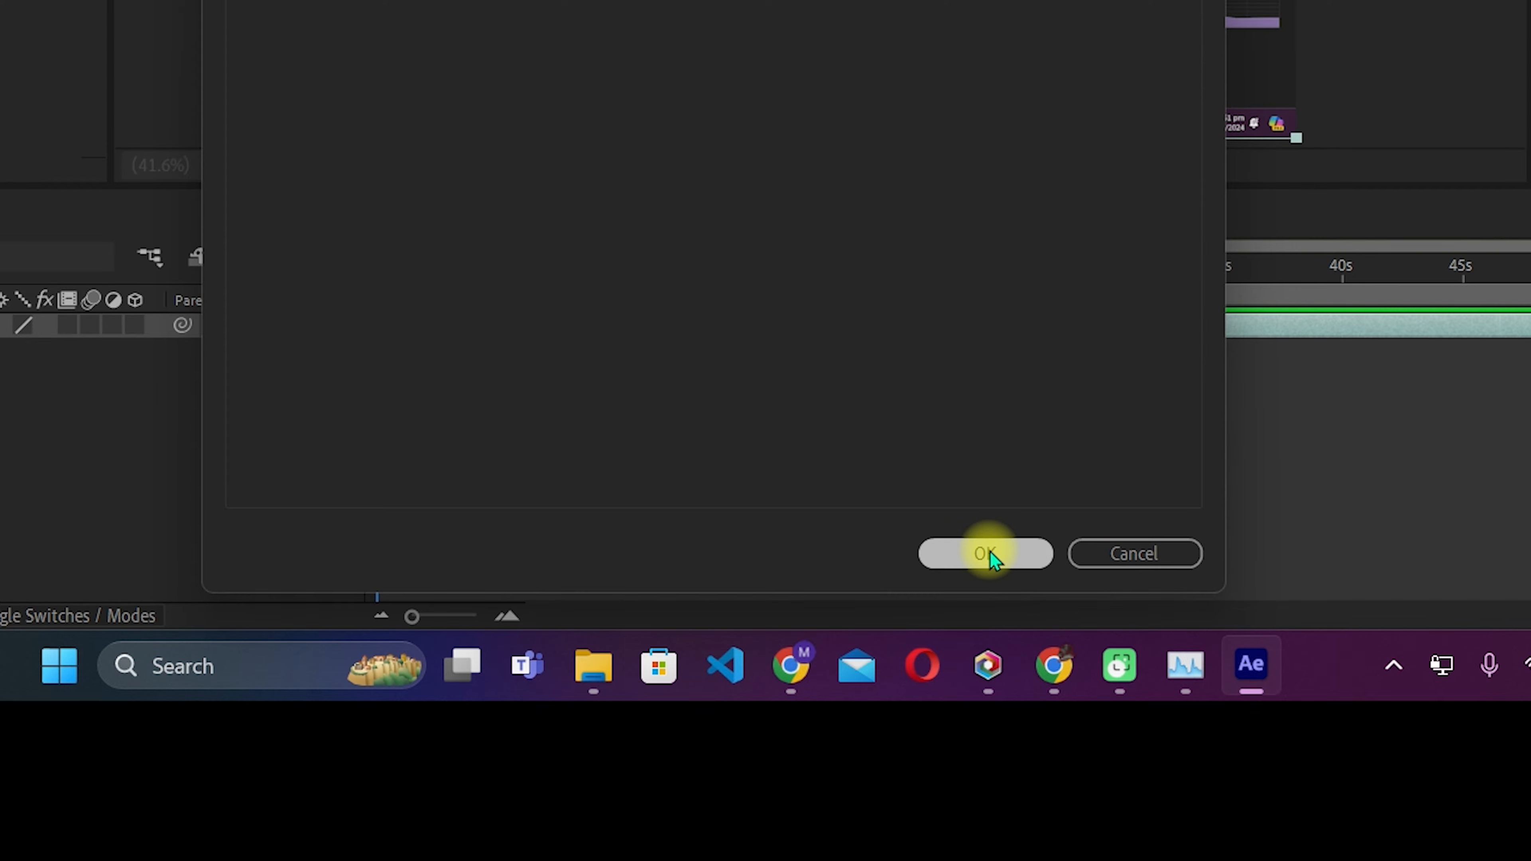
left_click(987, 554)
- Check in the Scripting & Expressions preferences that Allow Scripts to Write Files and Access Network is enabled, and accept the preferences
left_click(193, 133)
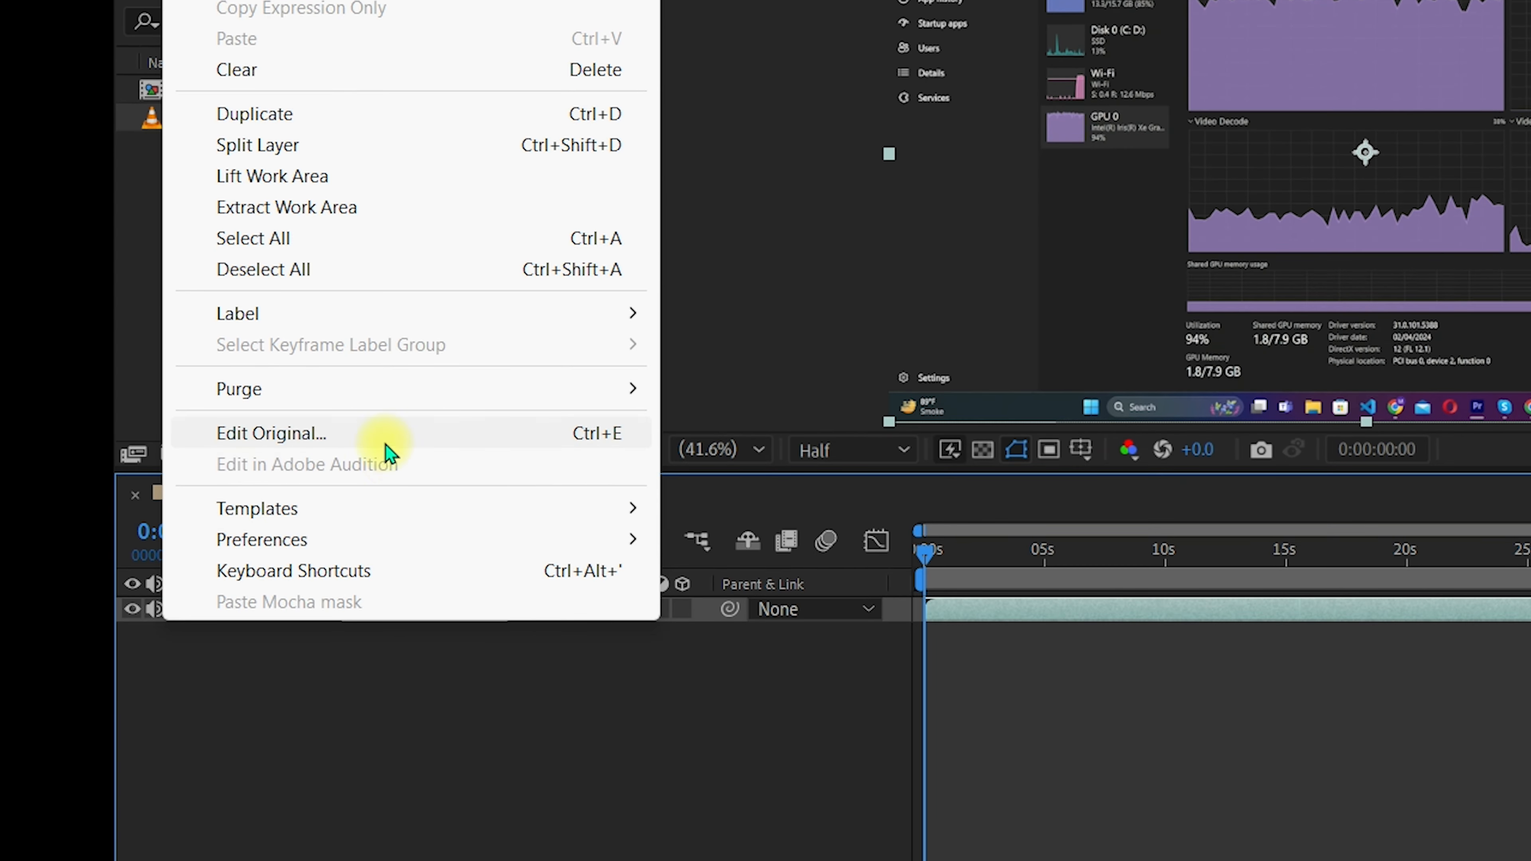
mouse_move(395, 540)
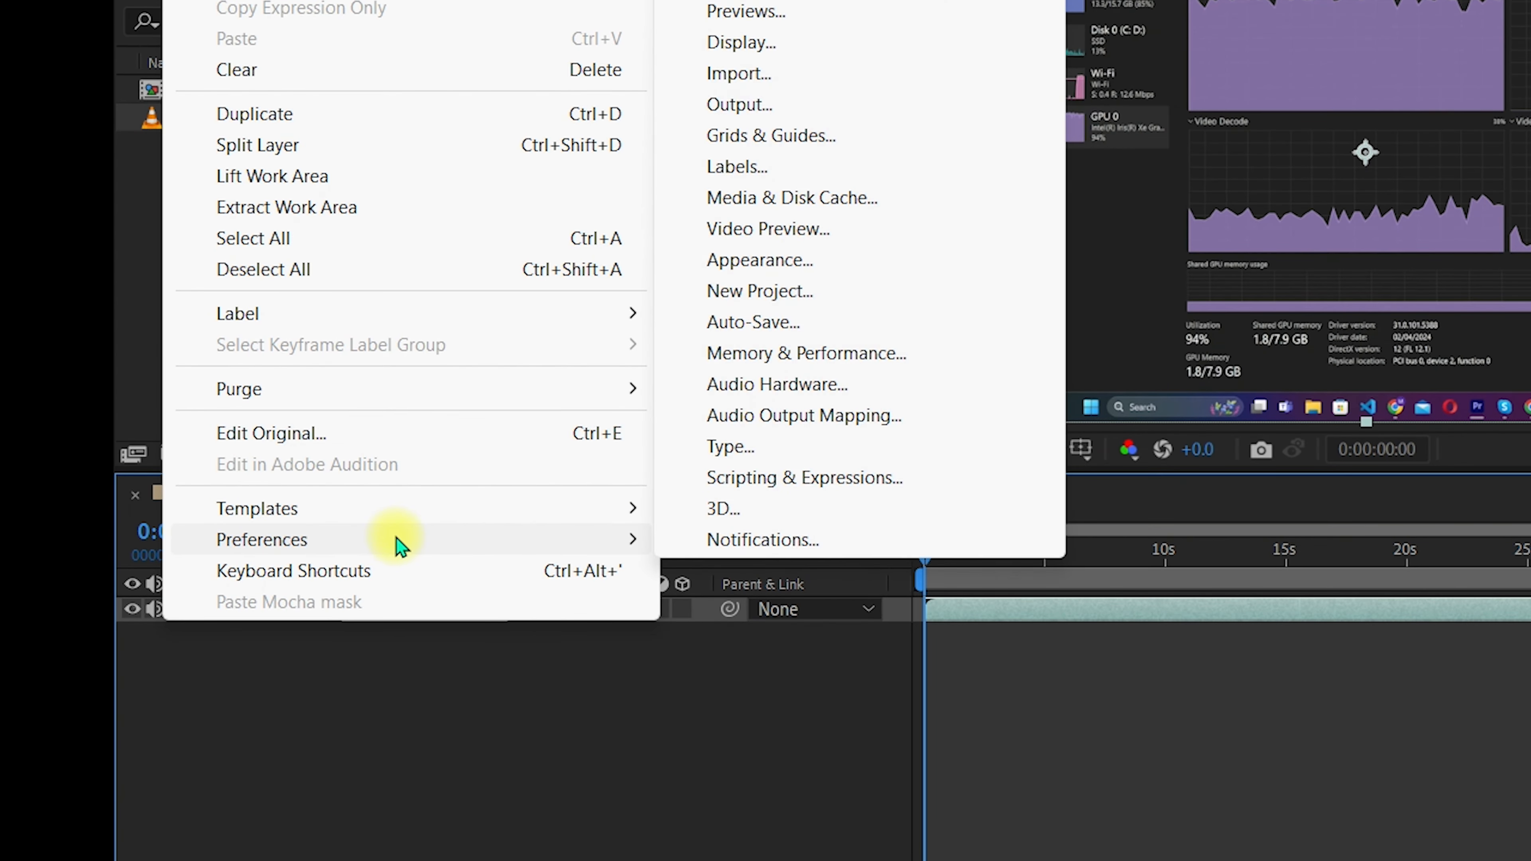
left_click(822, 480)
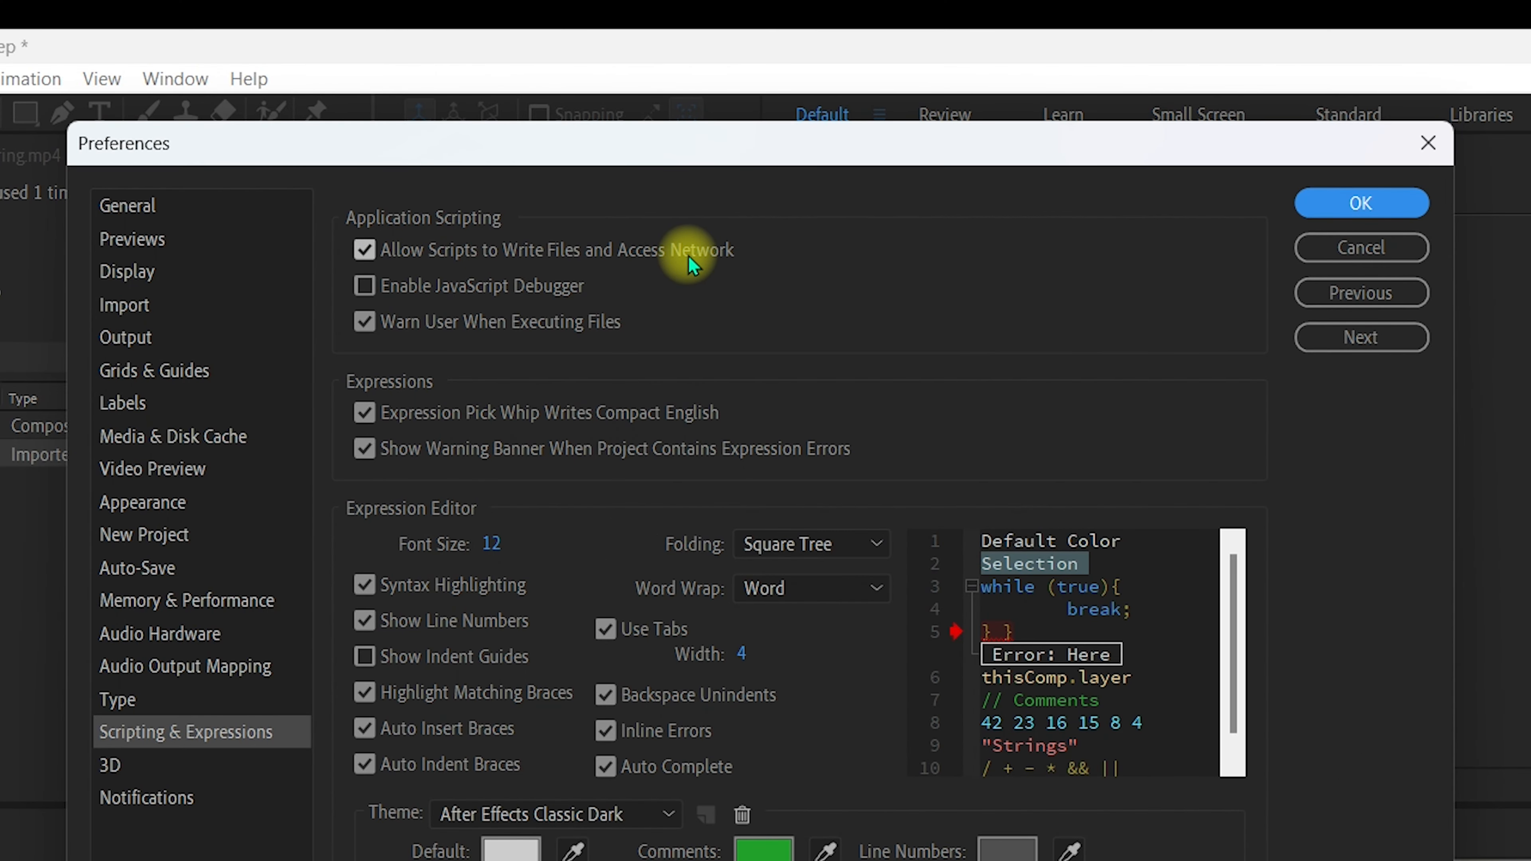
left_click(1354, 201)
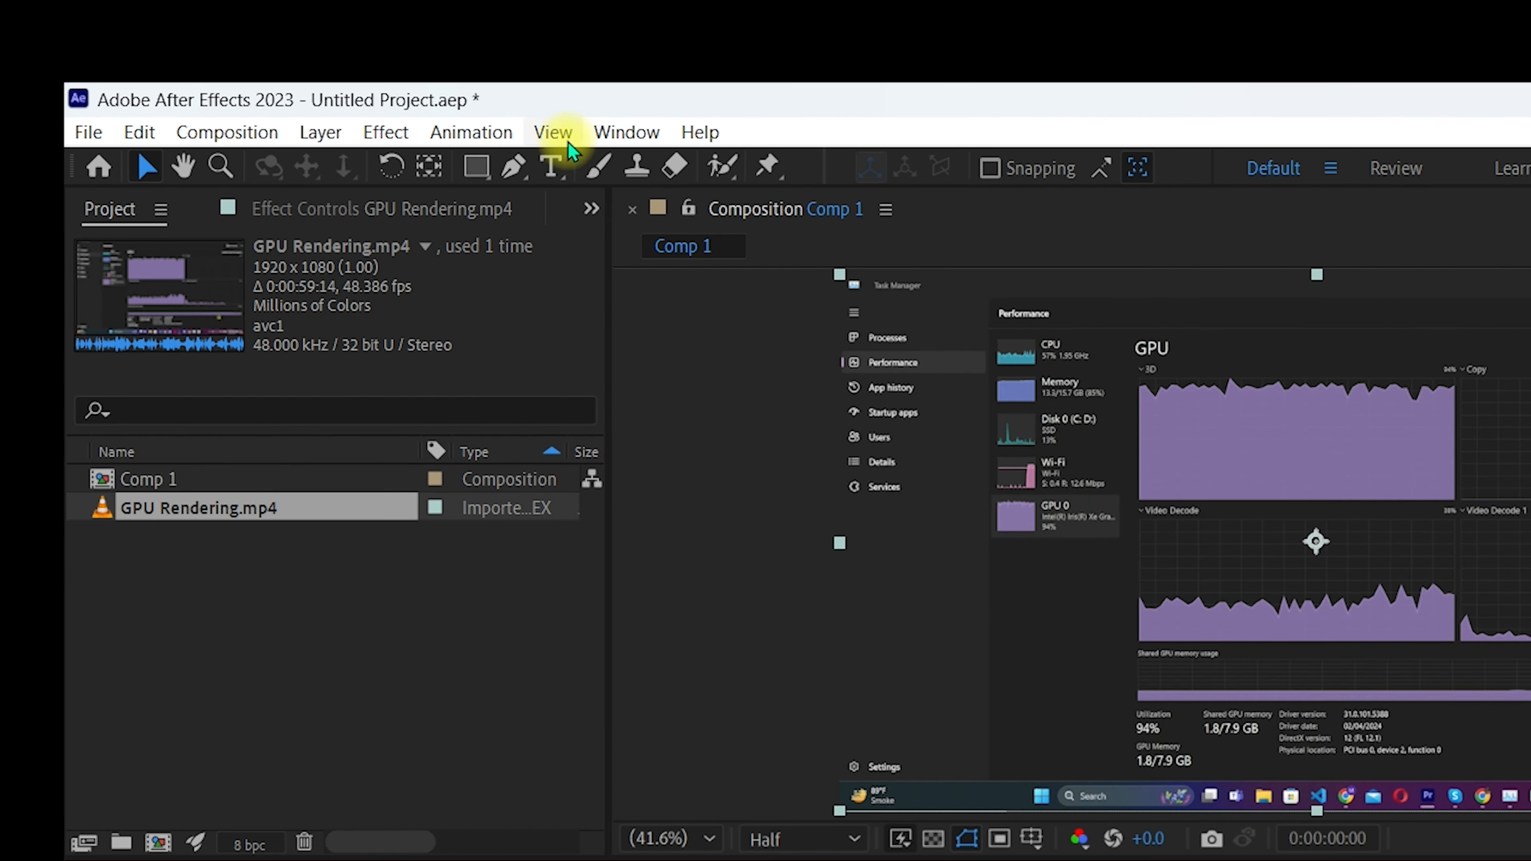
- Expand Effects & Presets and search it for "s_" to find the Sapphire effects
left_click(613, 131)
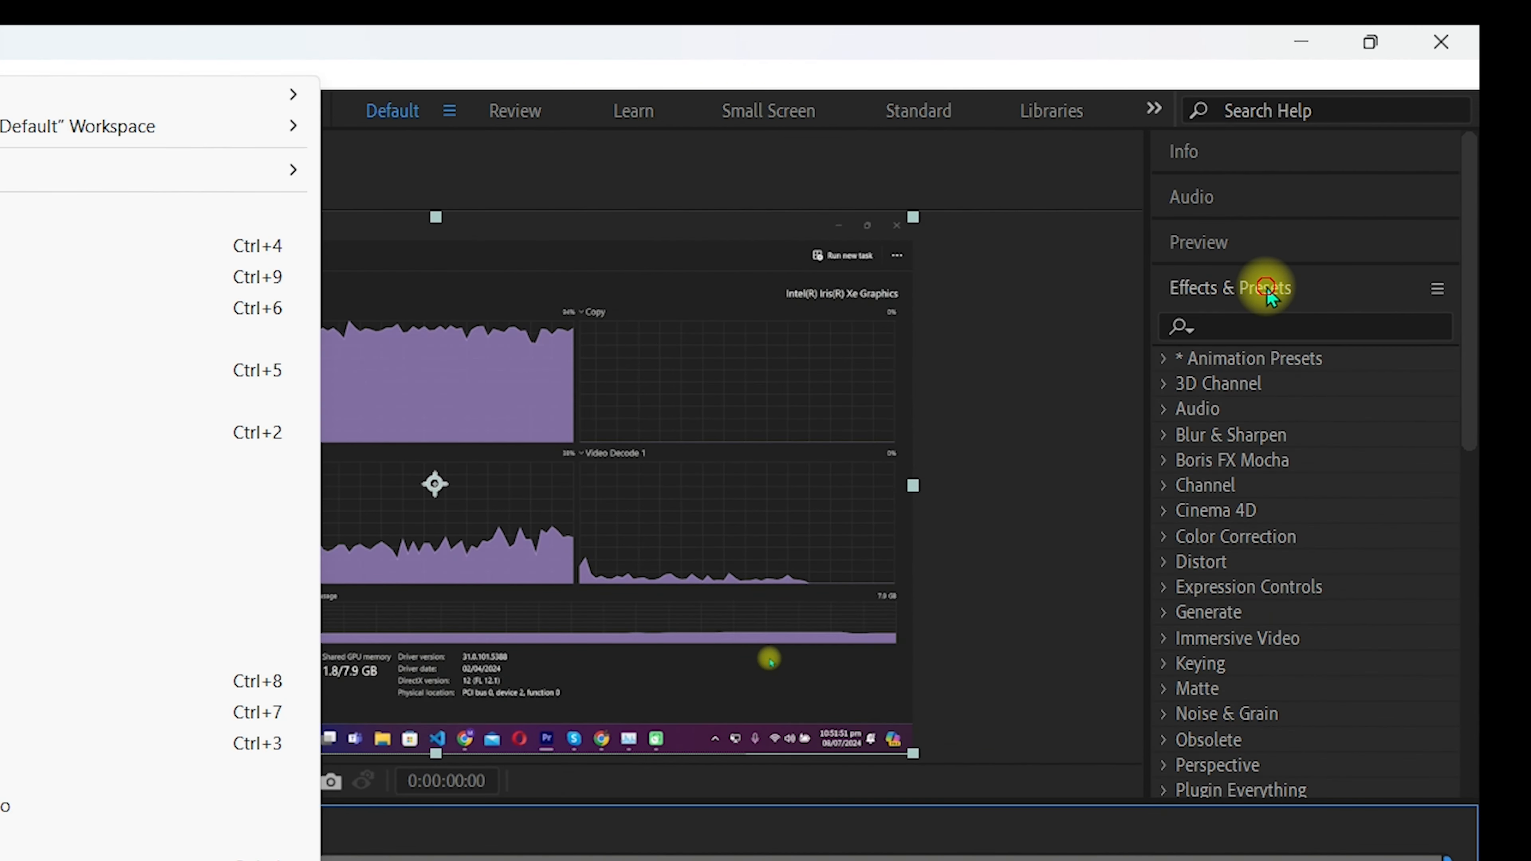
left_click(1267, 287)
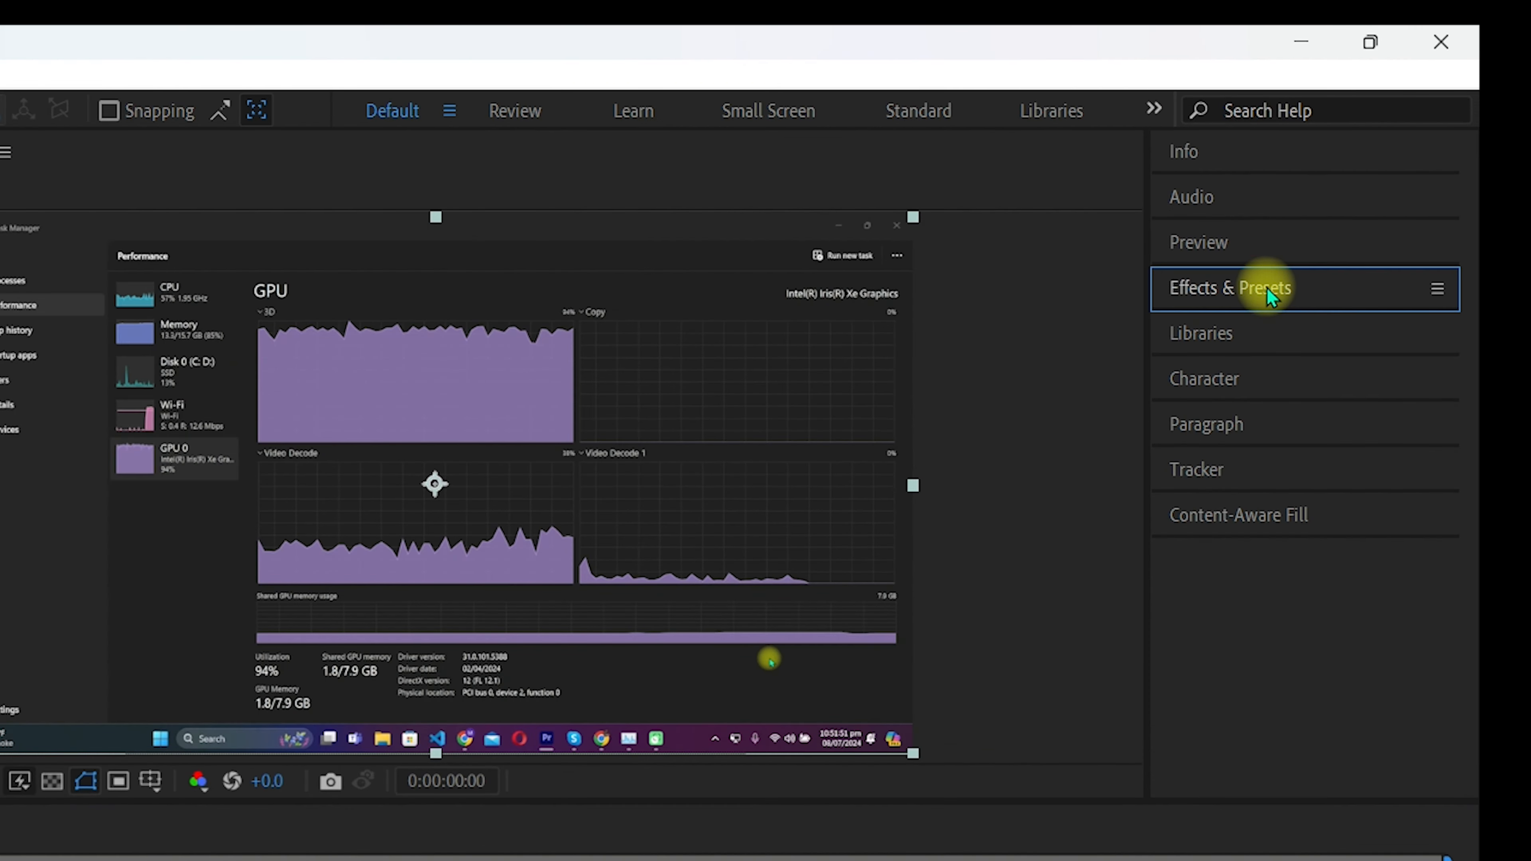
left_click(1266, 287)
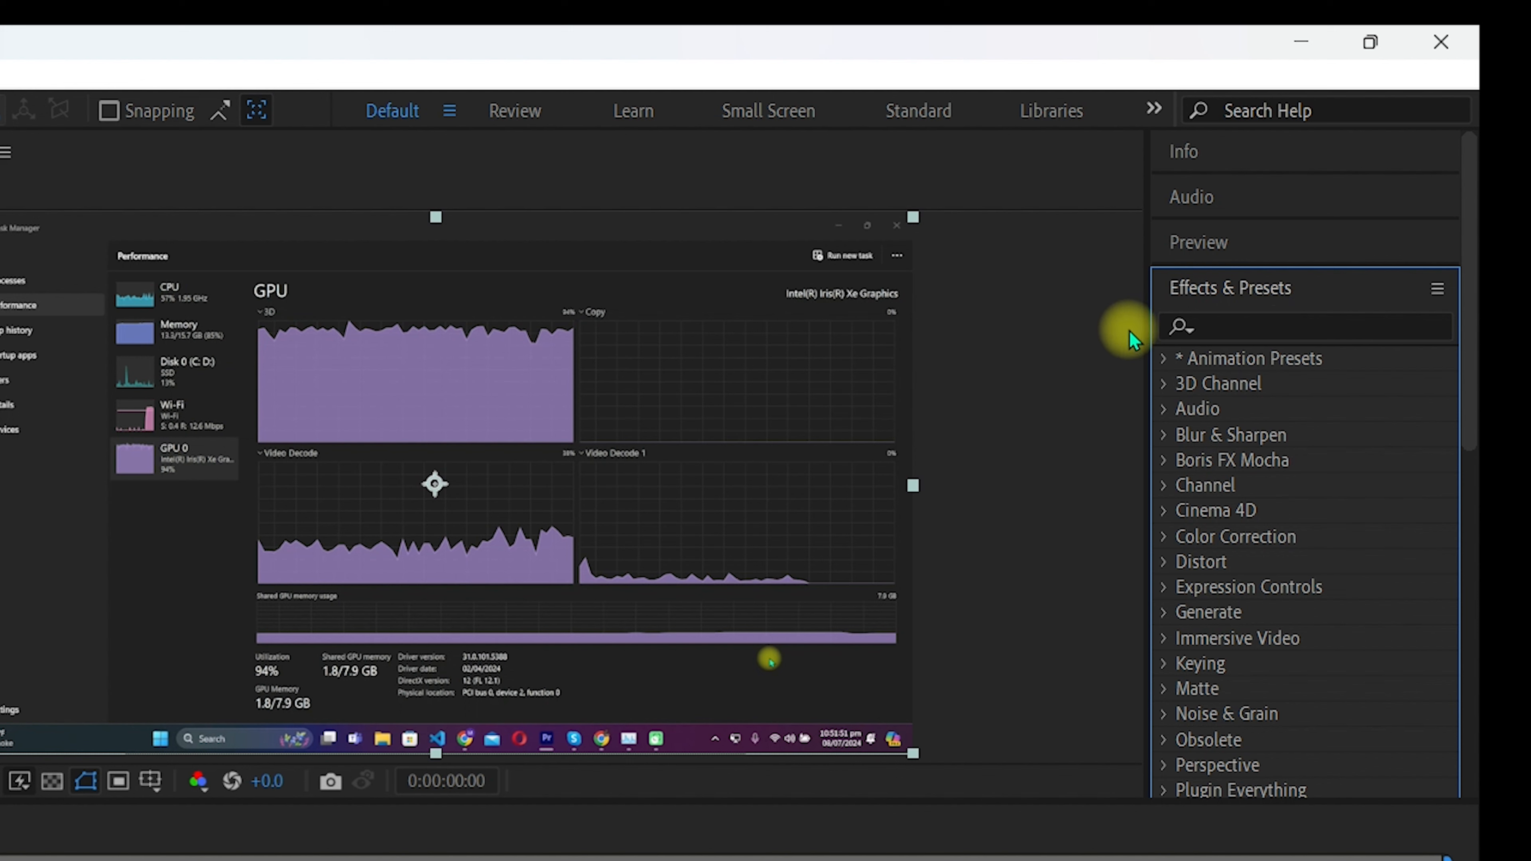
left_click(1301, 323)
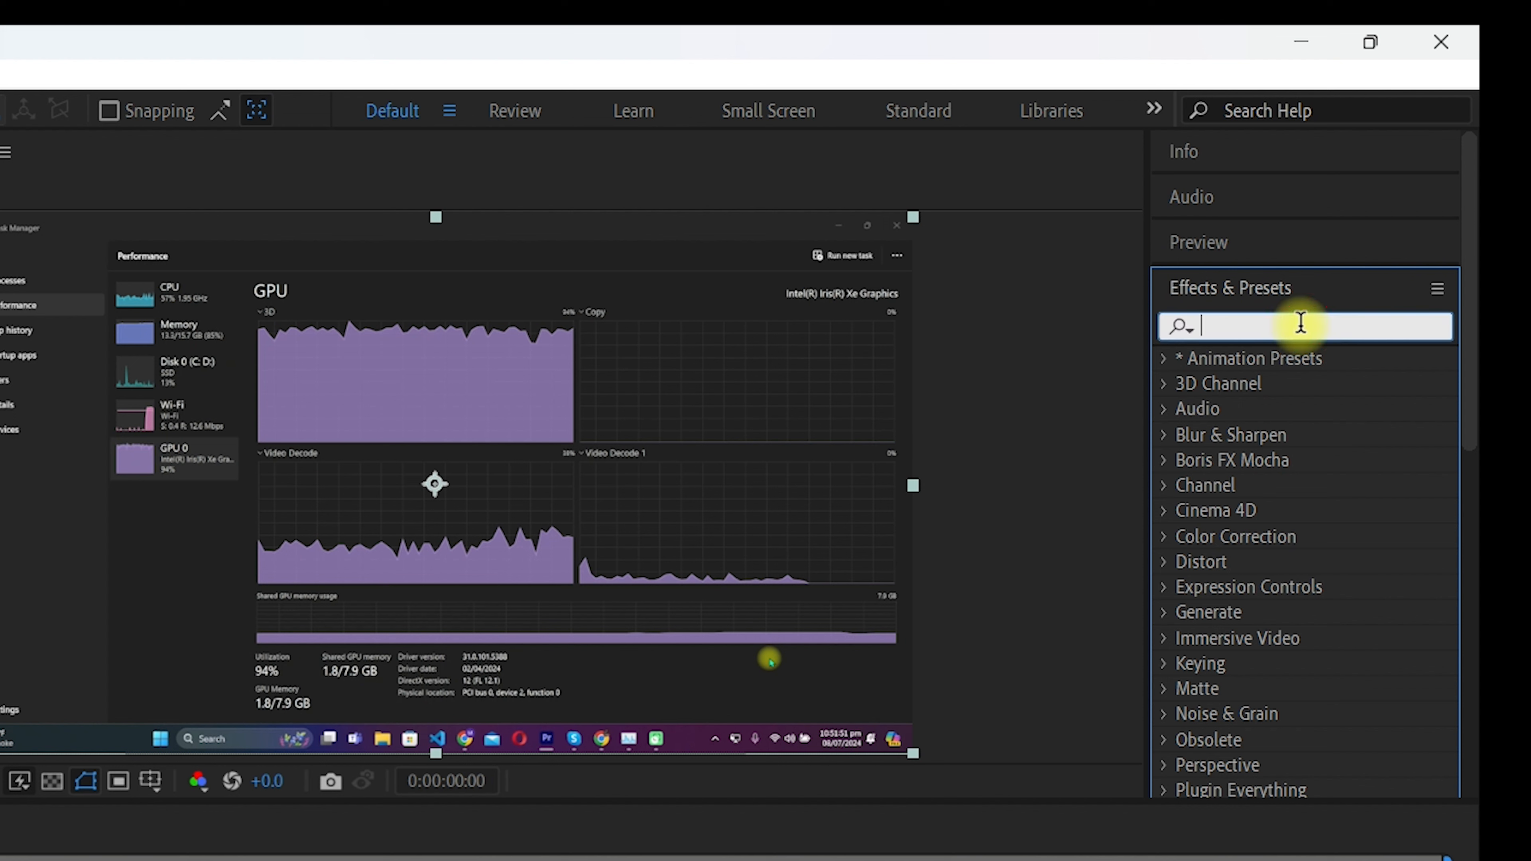
type("s_")
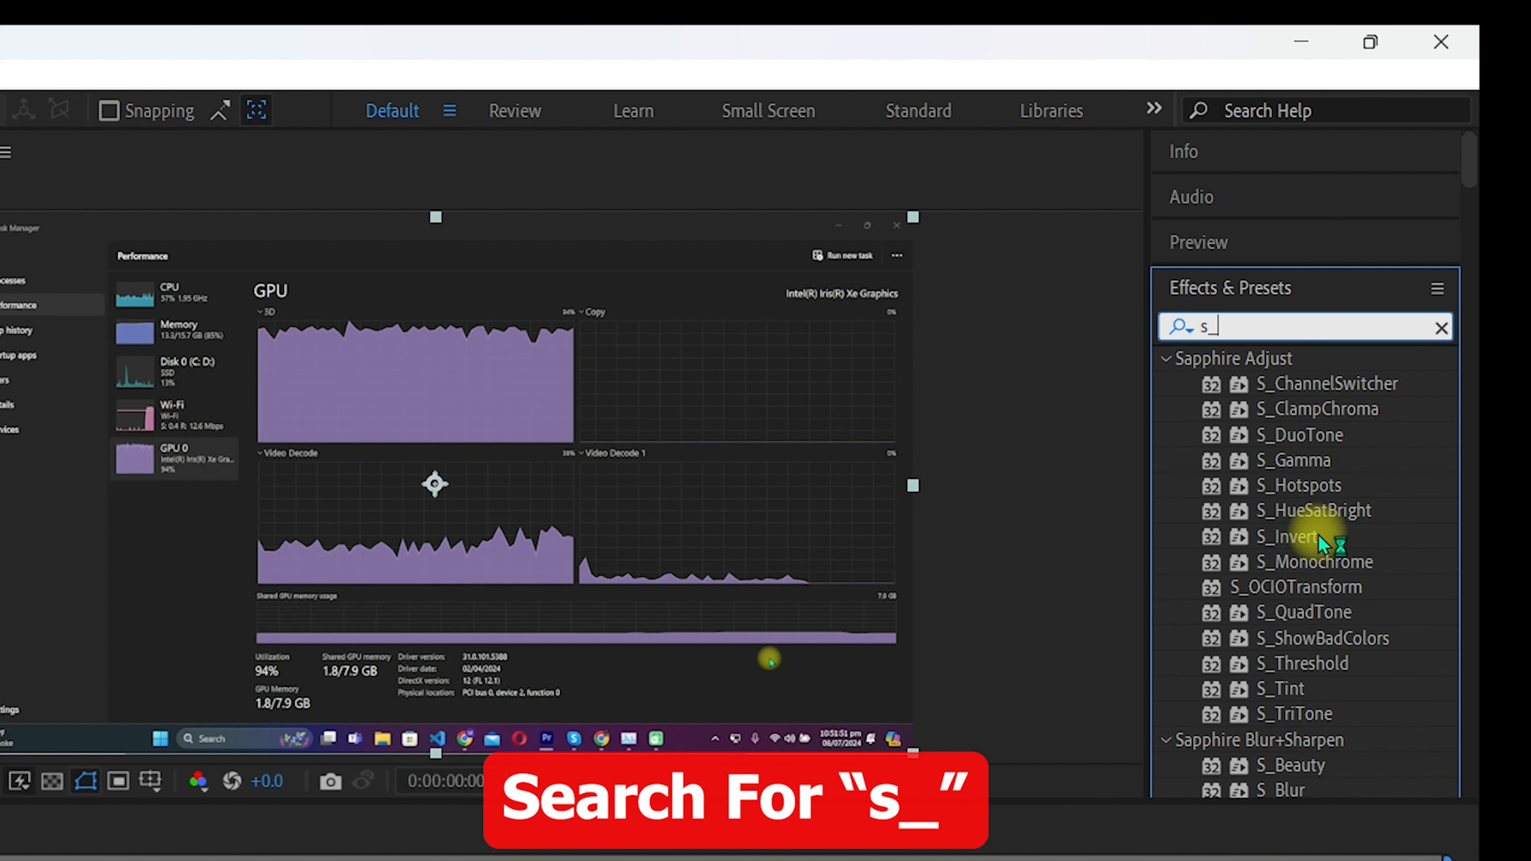
- Look through the Sapphire effects and apply S_ChannelSwitcher from Sapphire Adjust to the GPU Rendering.mp4 layer in Comp 1
scroll(1333, 528, "down", 10)
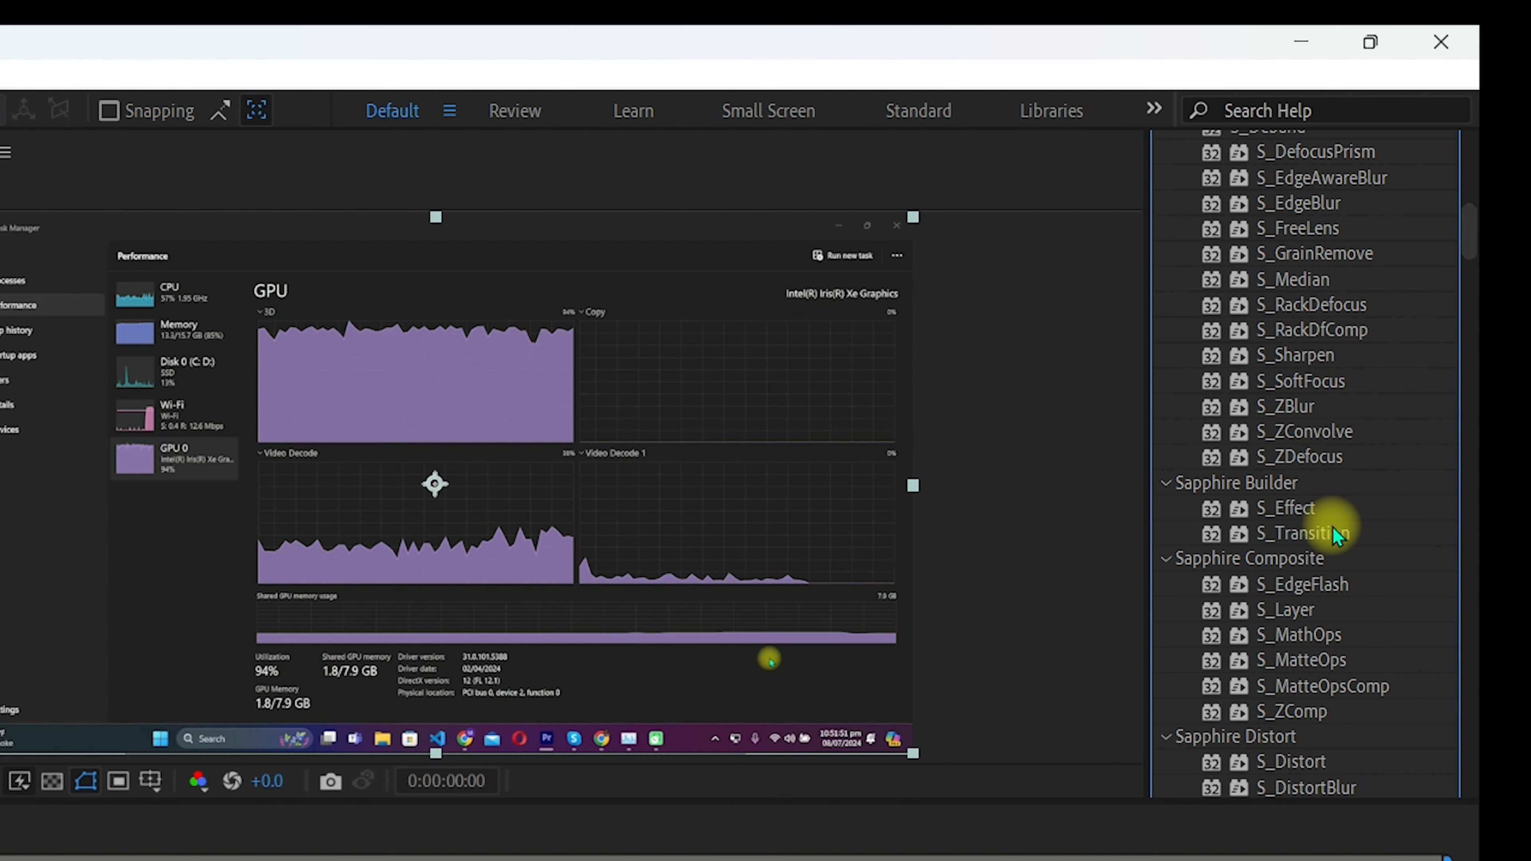
scroll(1333, 527, "up", 12)
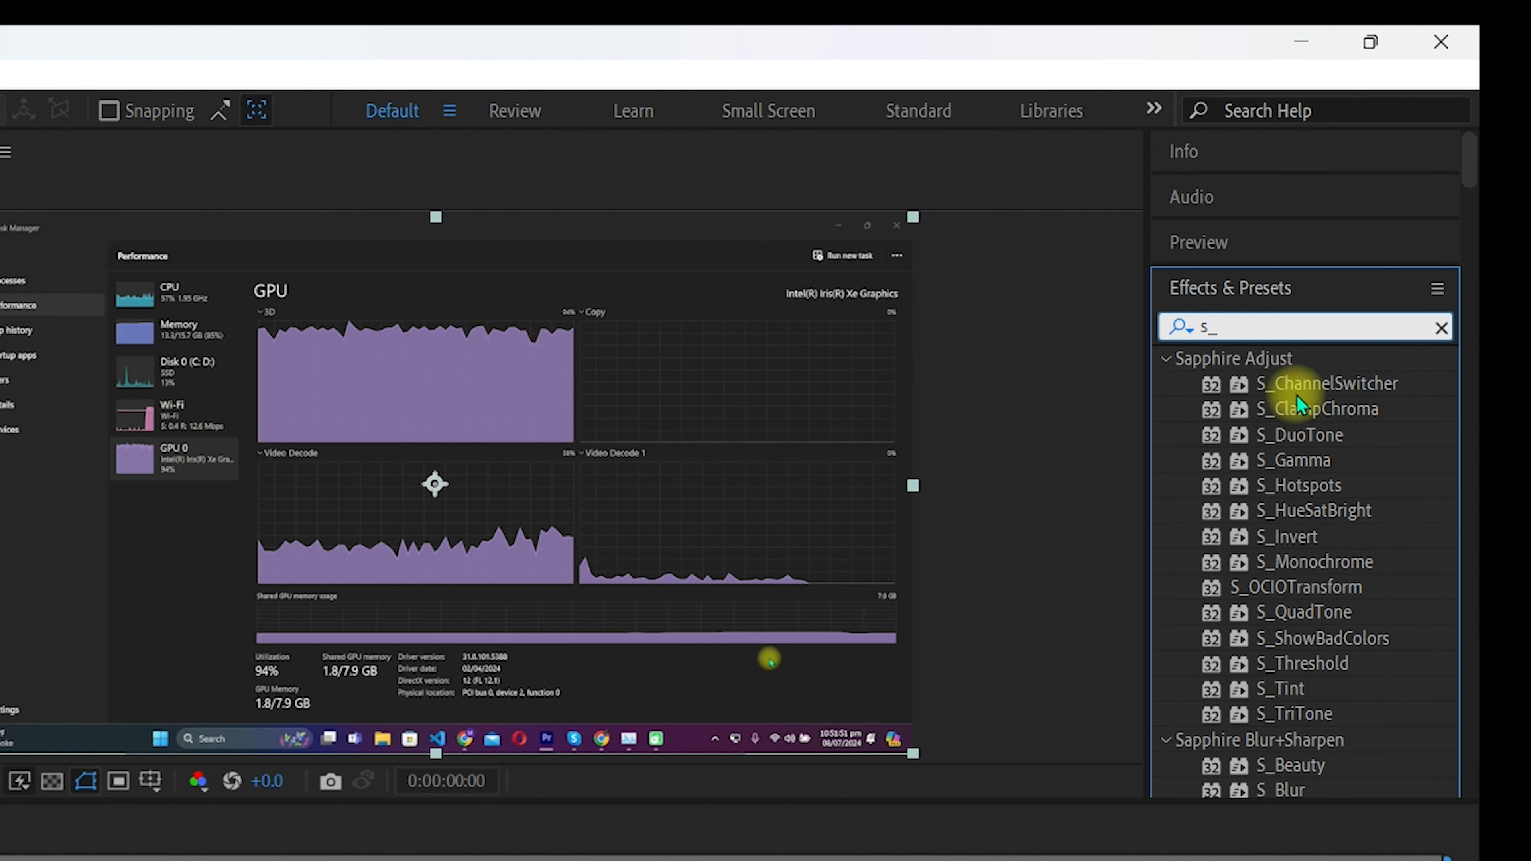
left_click(1357, 386)
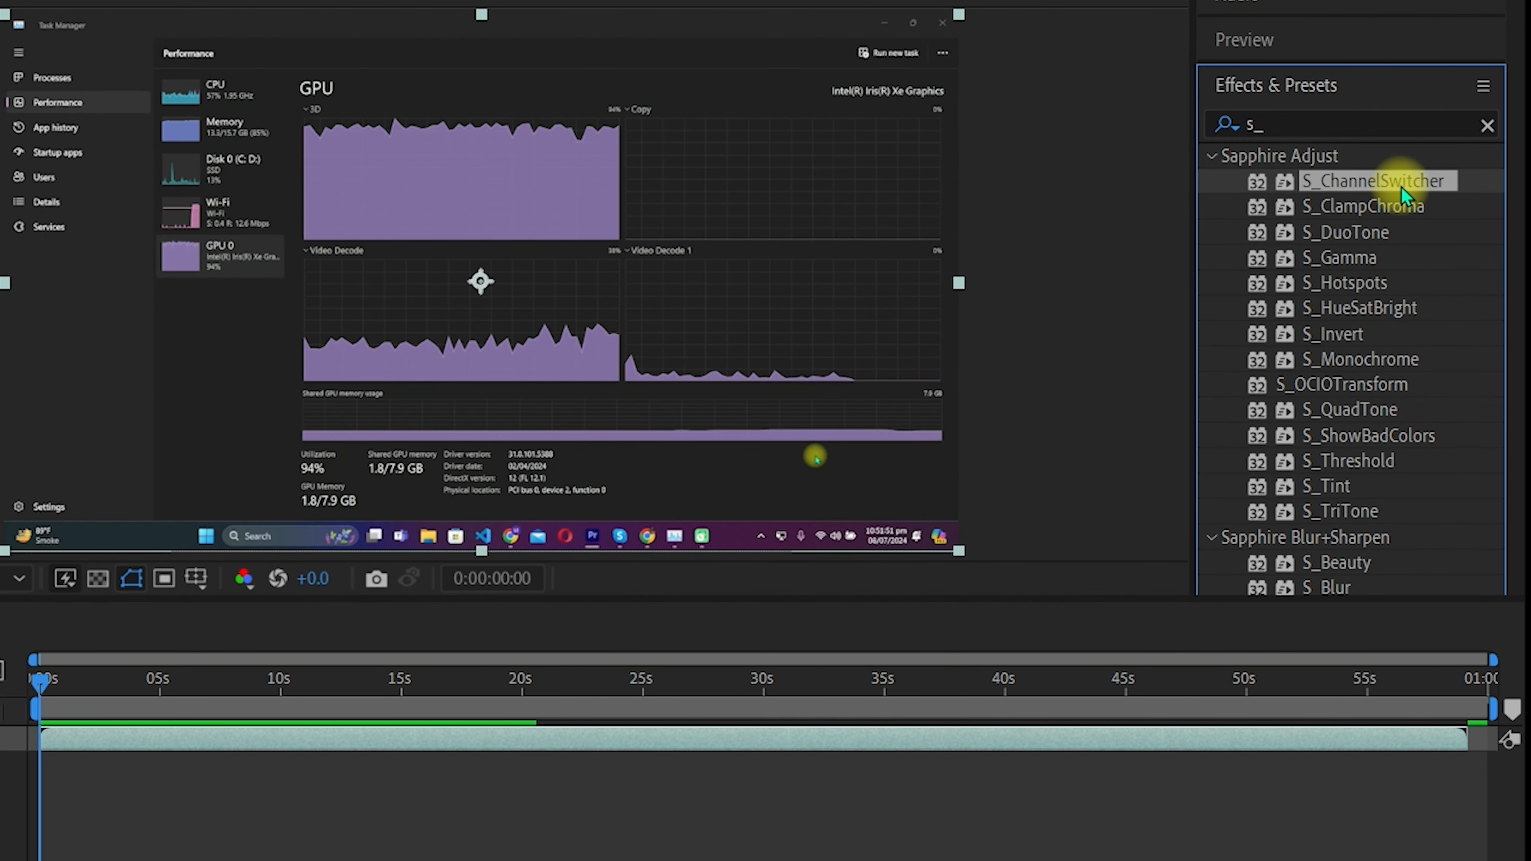
left_click_drag(1401, 187, 514, 738)
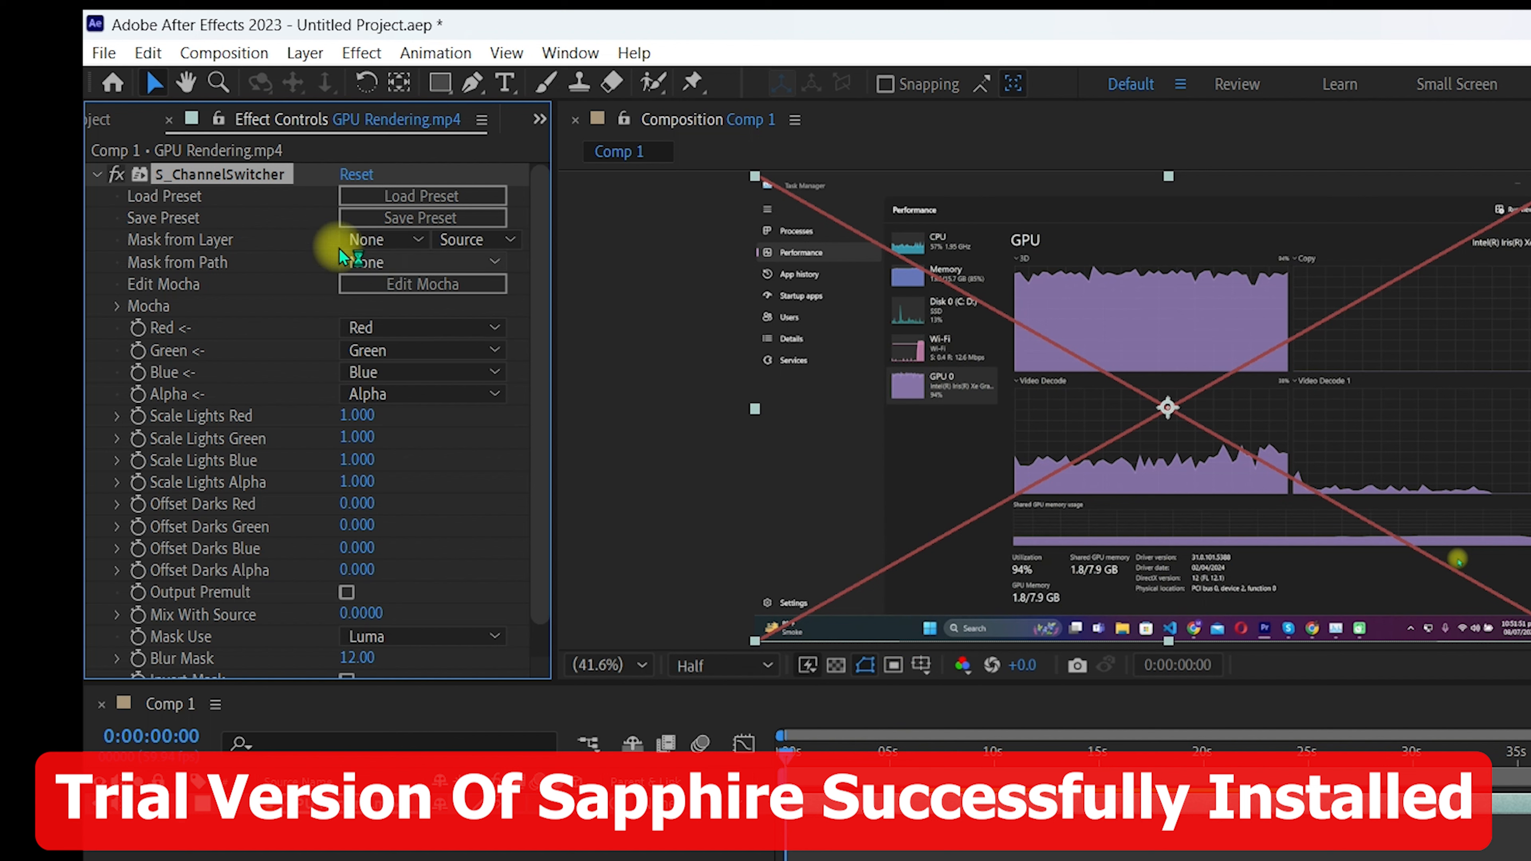